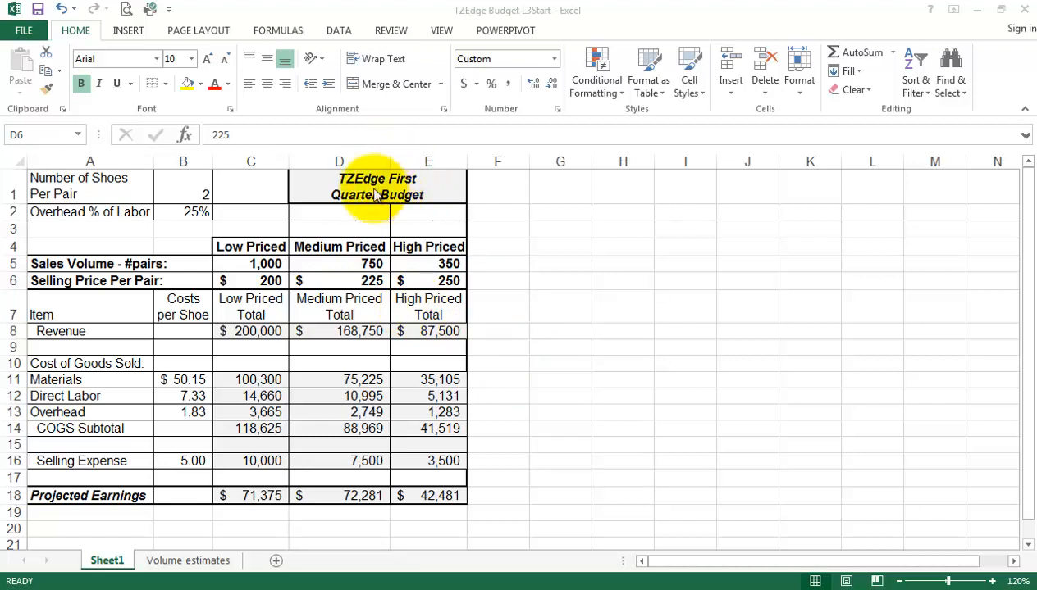
- Rename the Sheet1 worksheet as Qtr1
click(109, 566)
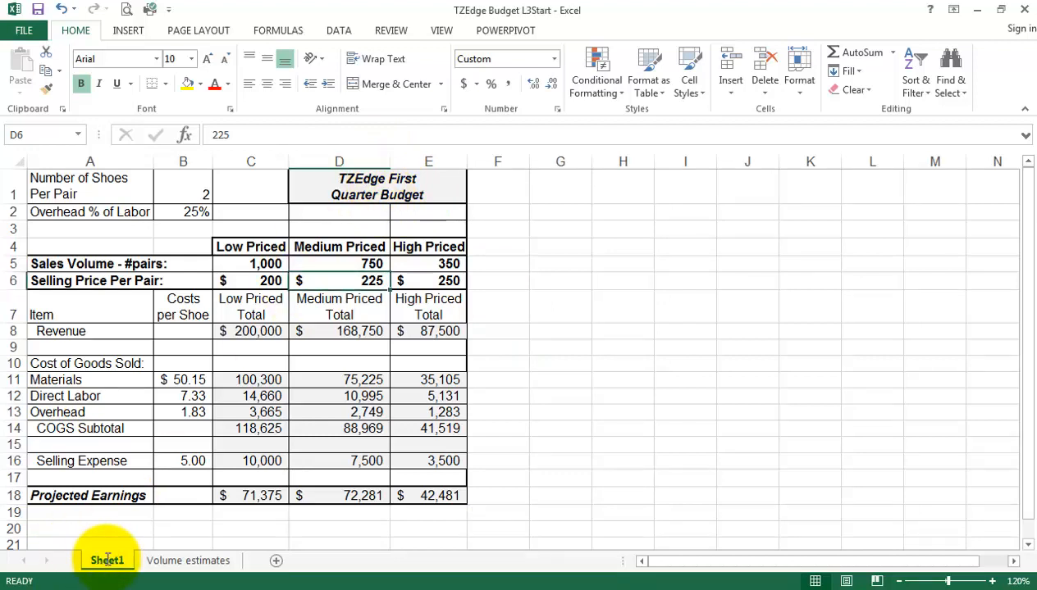
double_click(107, 561)
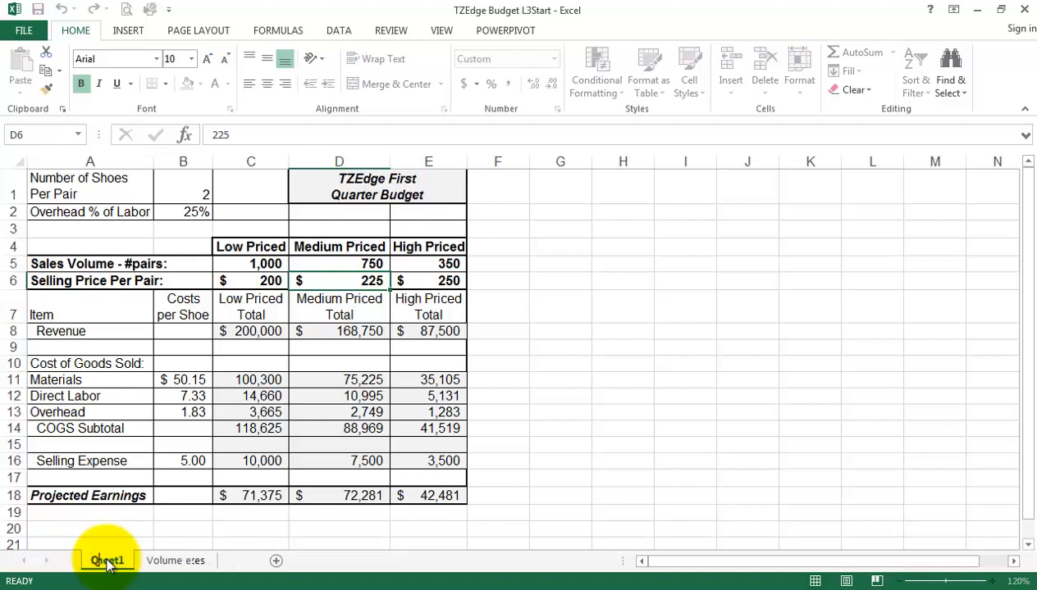
text(Qtr)
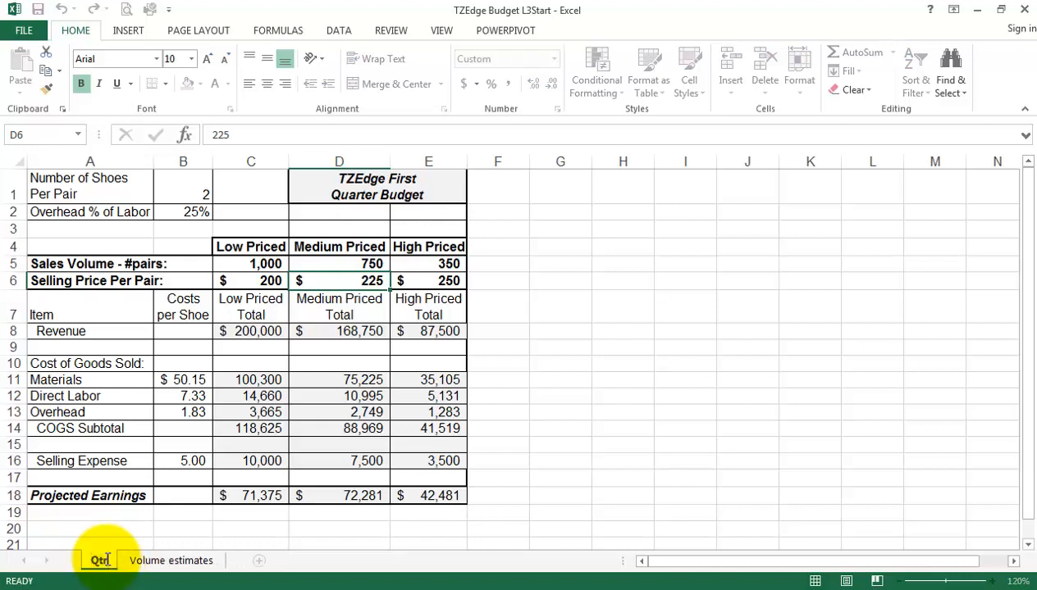
text(1)
key(Return)
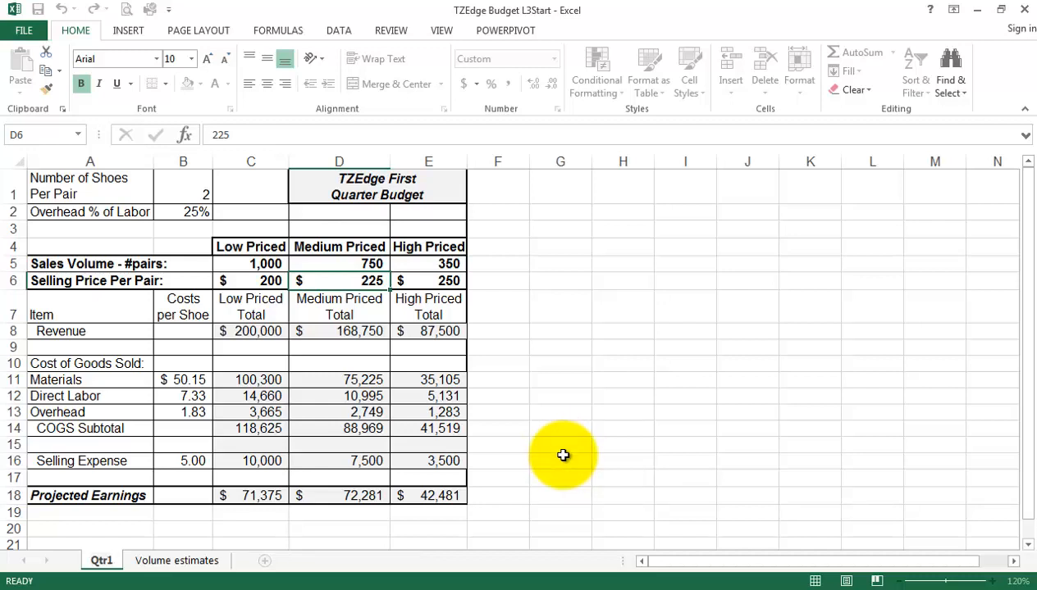
click(563, 455)
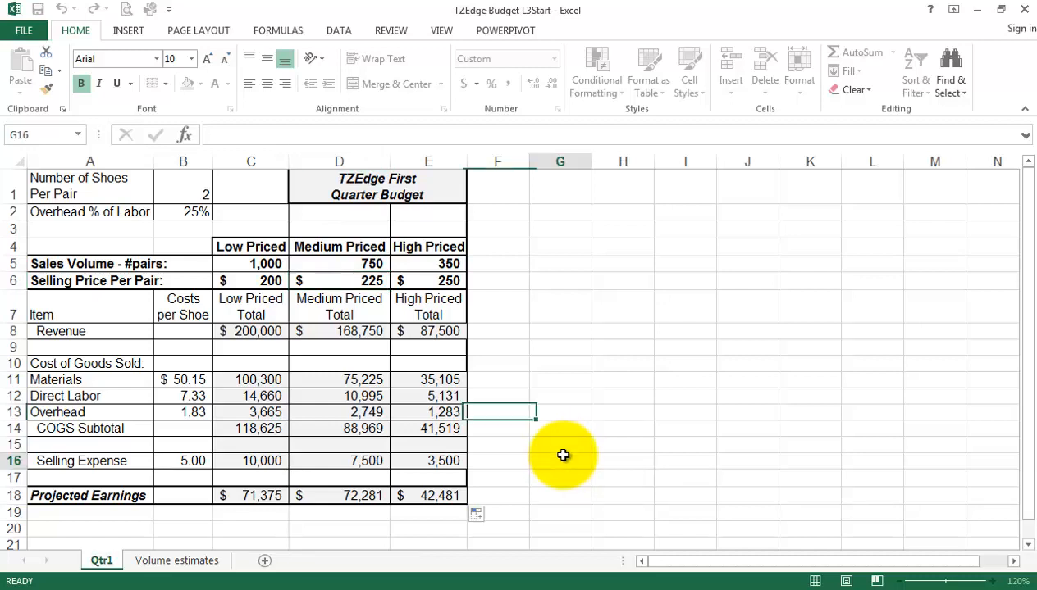
- Create a copy of the Qtr1 worksheet at the end of the same workbook
right_click(102, 564)
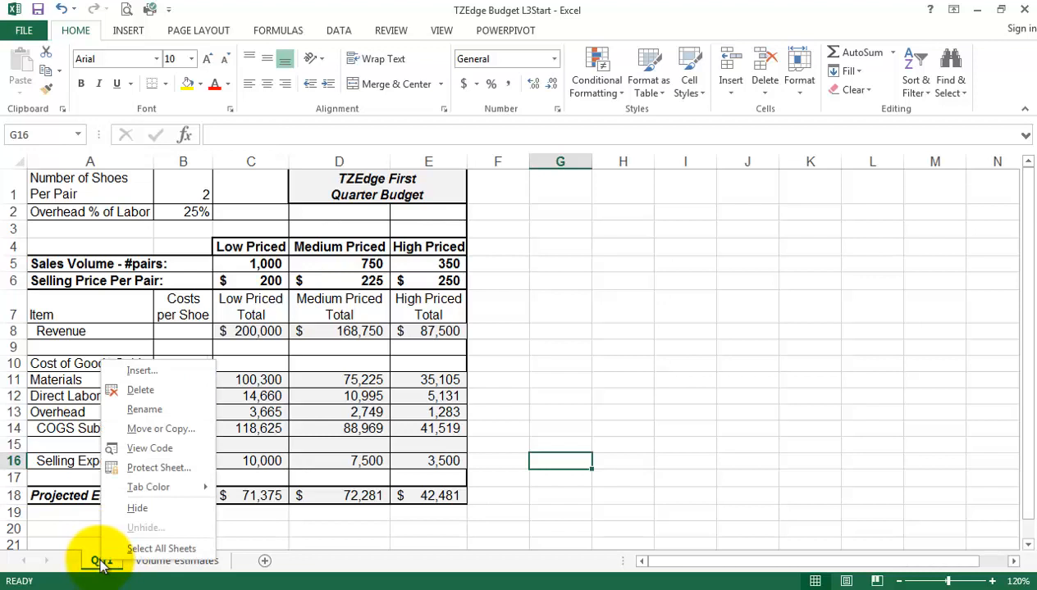
click(164, 429)
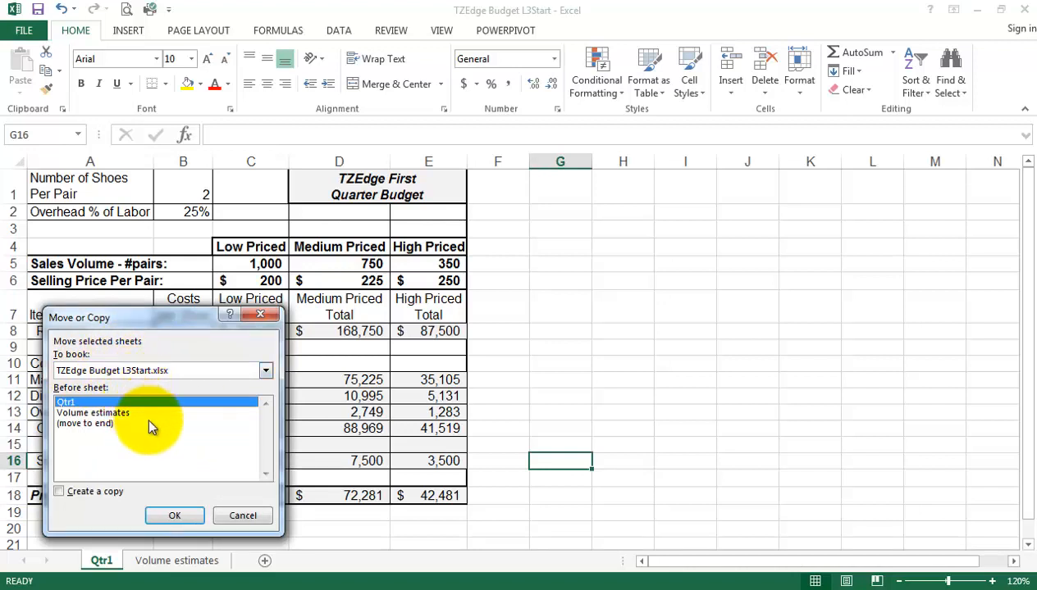
click(60, 493)
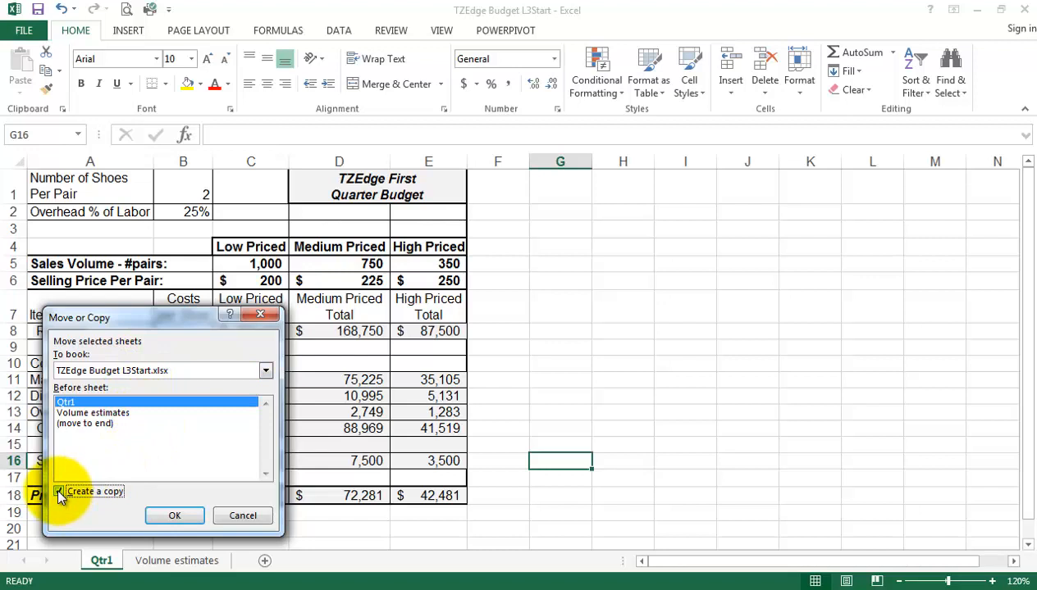
click(79, 424)
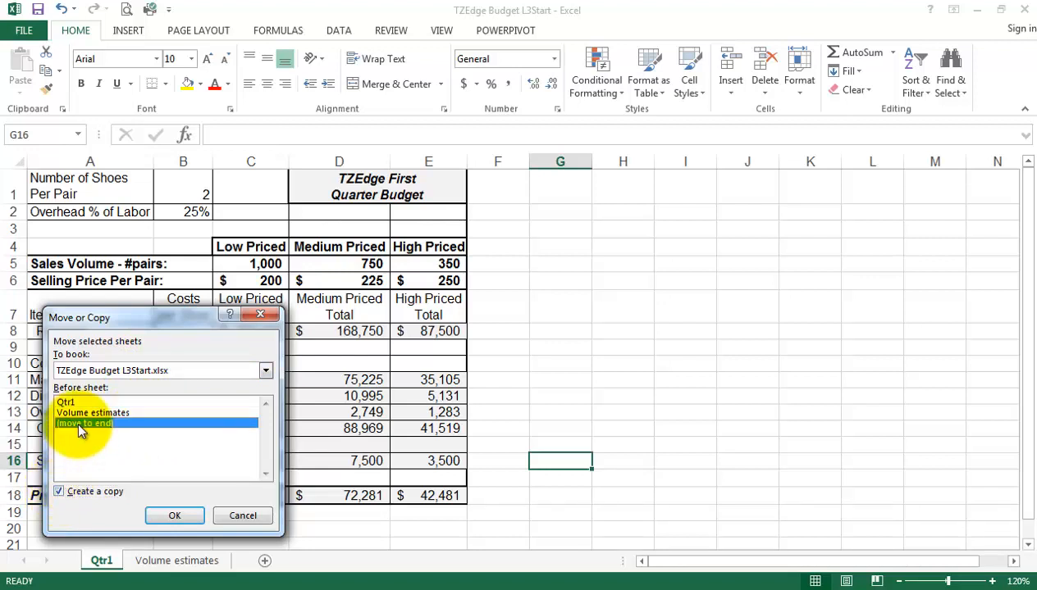
click(175, 517)
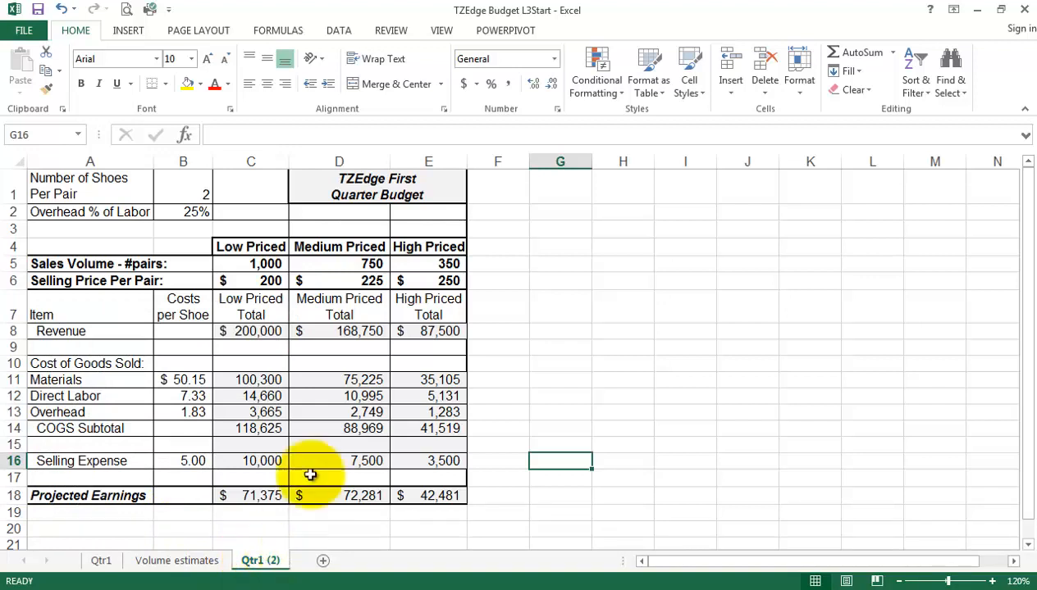
- On the Qtr1 (2) sheet, change First to Second in the budget title in D1
click(361, 188)
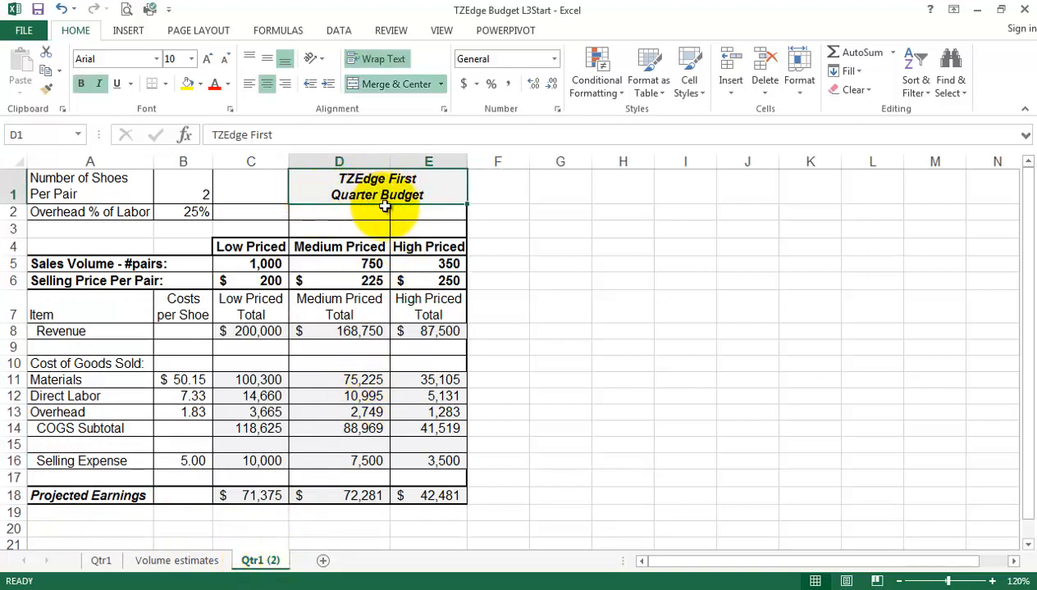
click(270, 135)
double_click(270, 134)
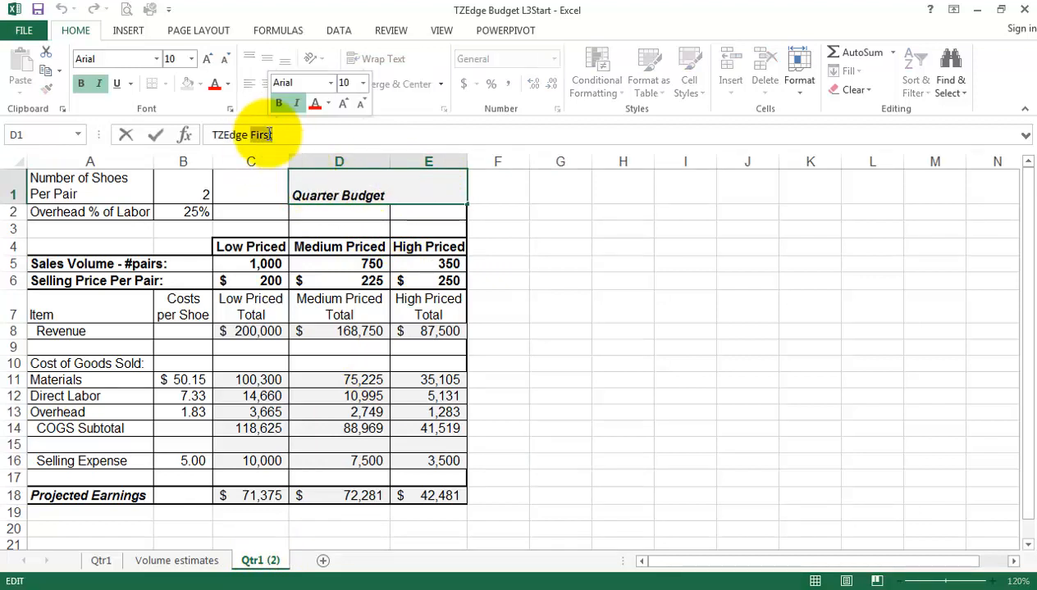
text(Second)
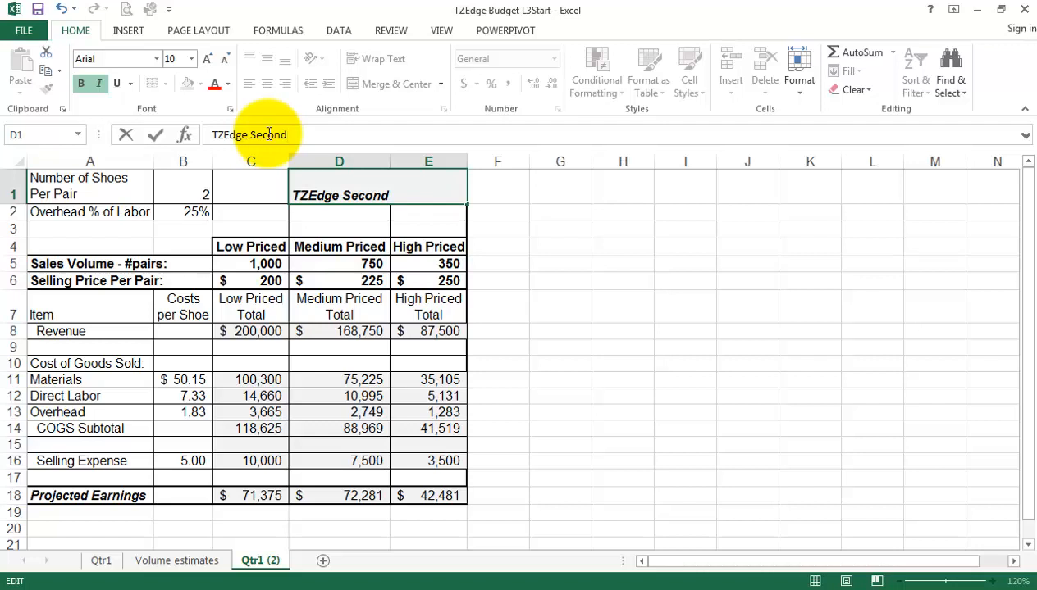
key(Return)
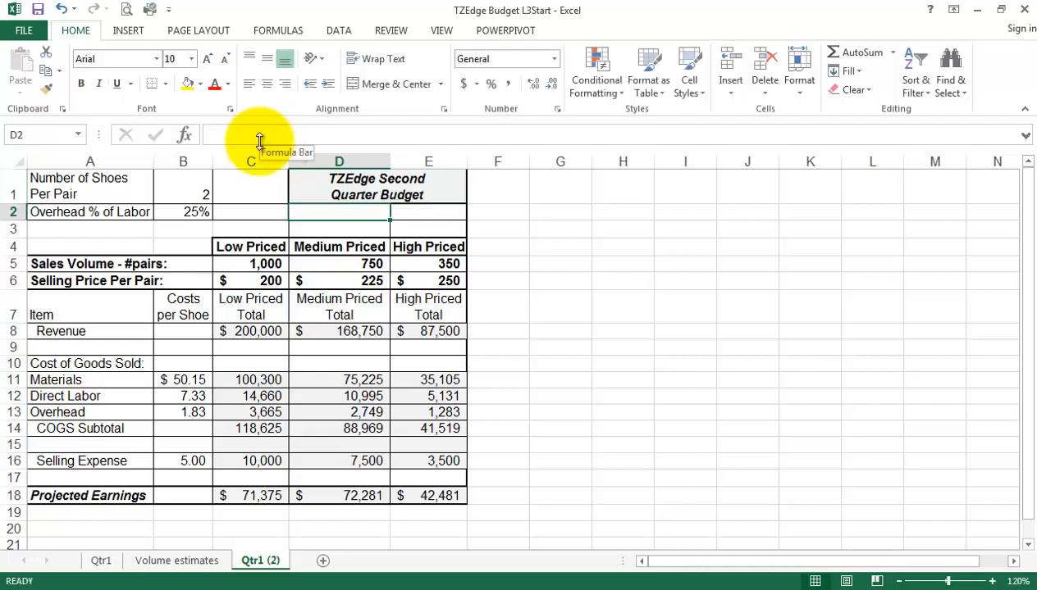
- Rename the copied second-quarter sheet as Qtr2
double_click(256, 562)
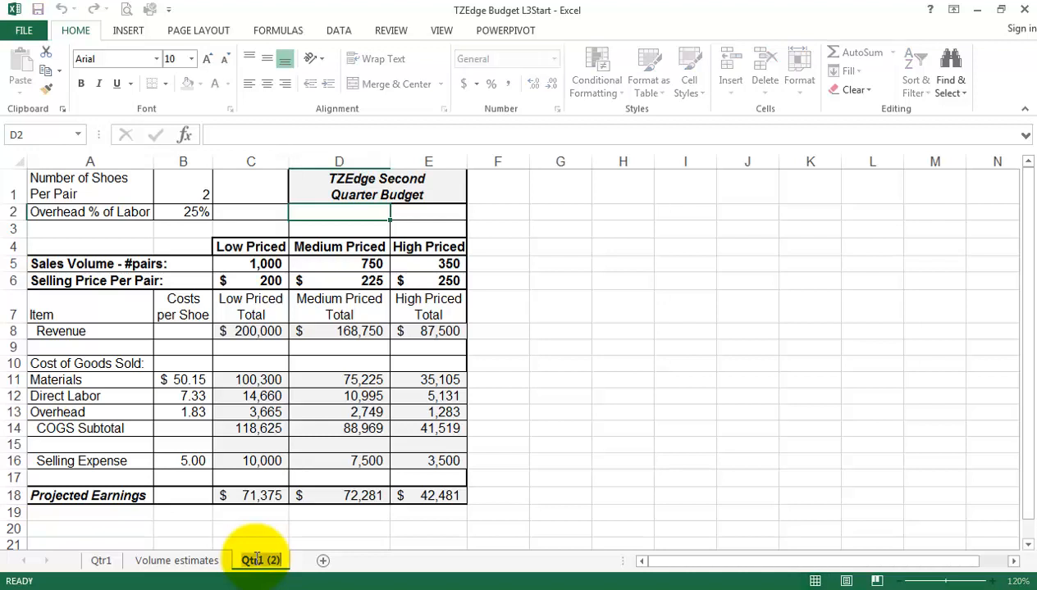
text(Qtr2)
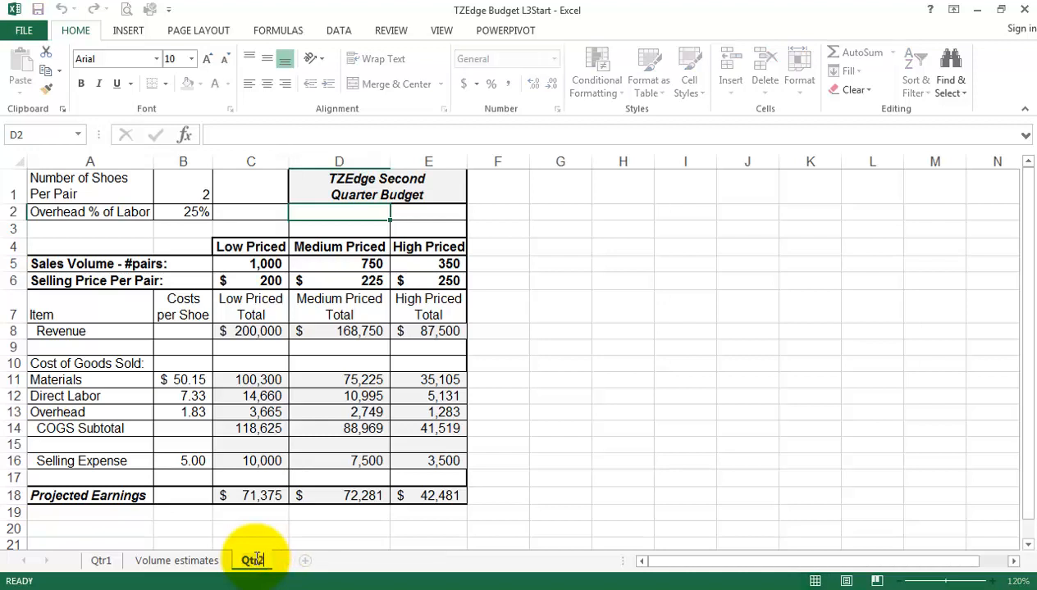
click(533, 528)
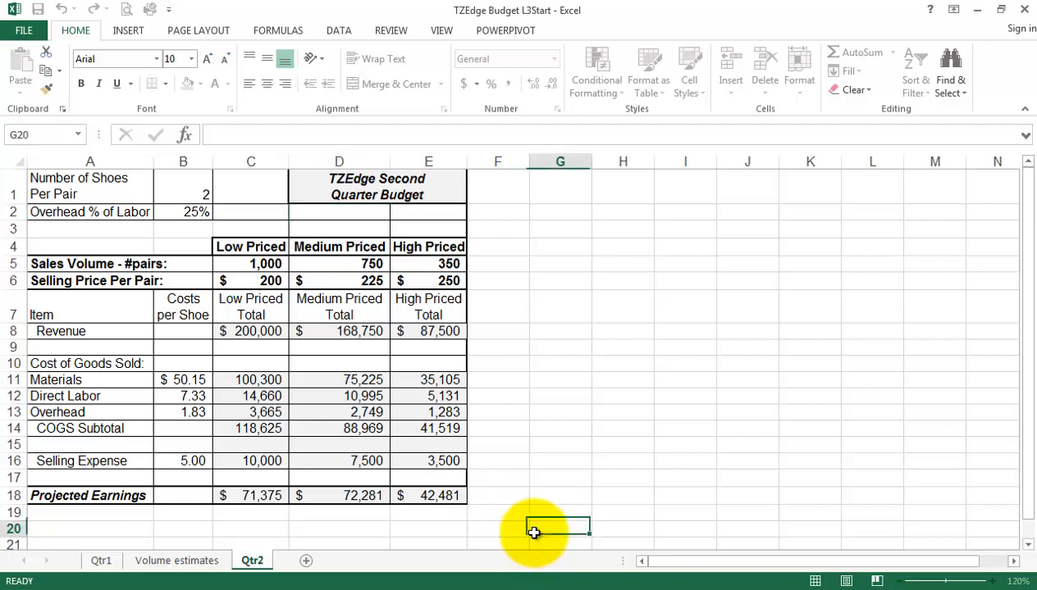
- Check the sales volume row on Qtr2 against the Q2 figures on the Volume estimates sheet
drag(254, 266, 414, 263)
click(501, 322)
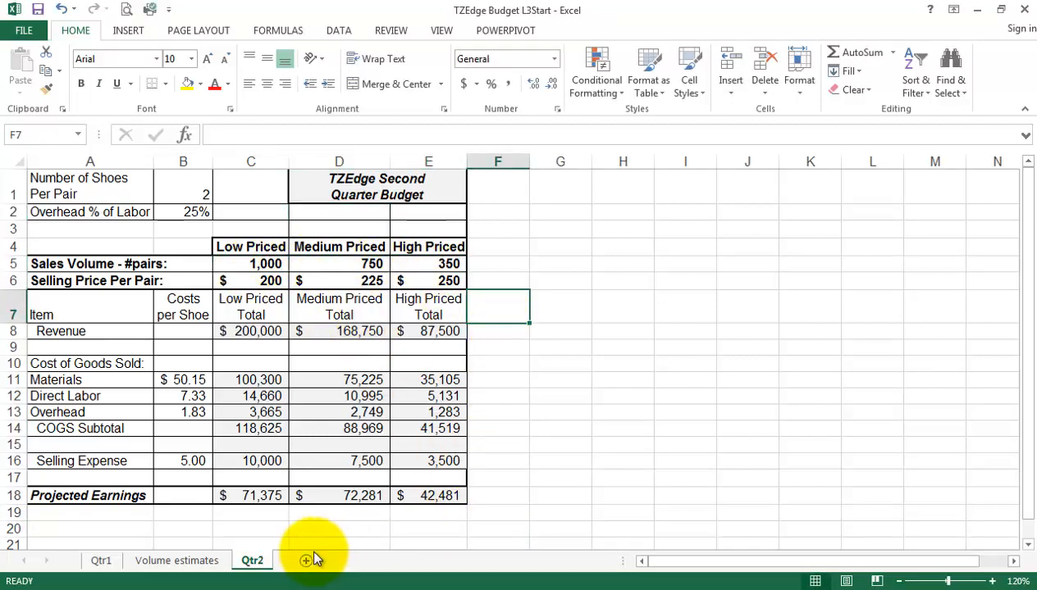
click(197, 563)
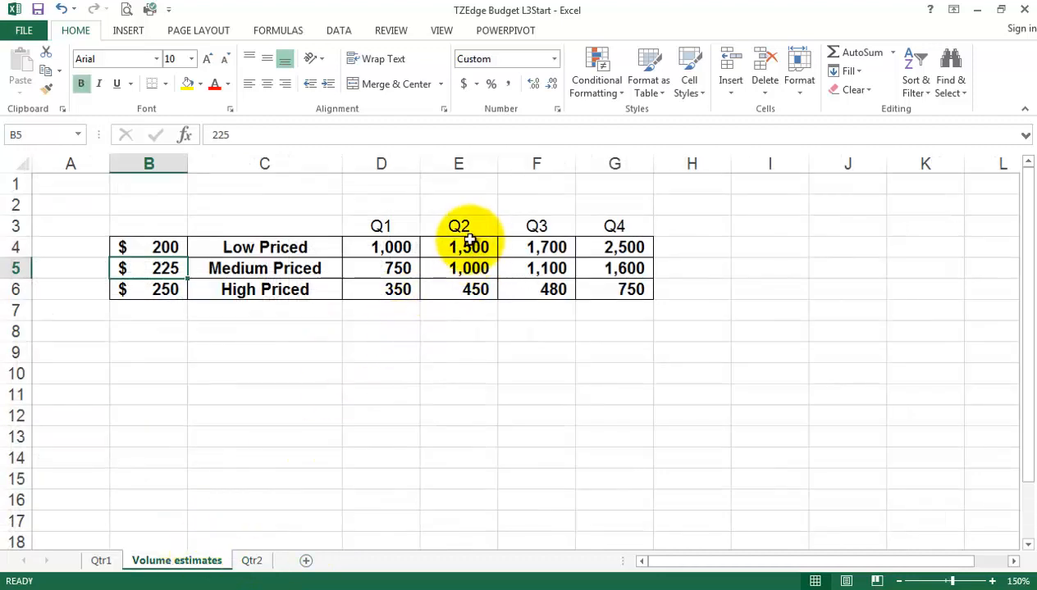
click(251, 560)
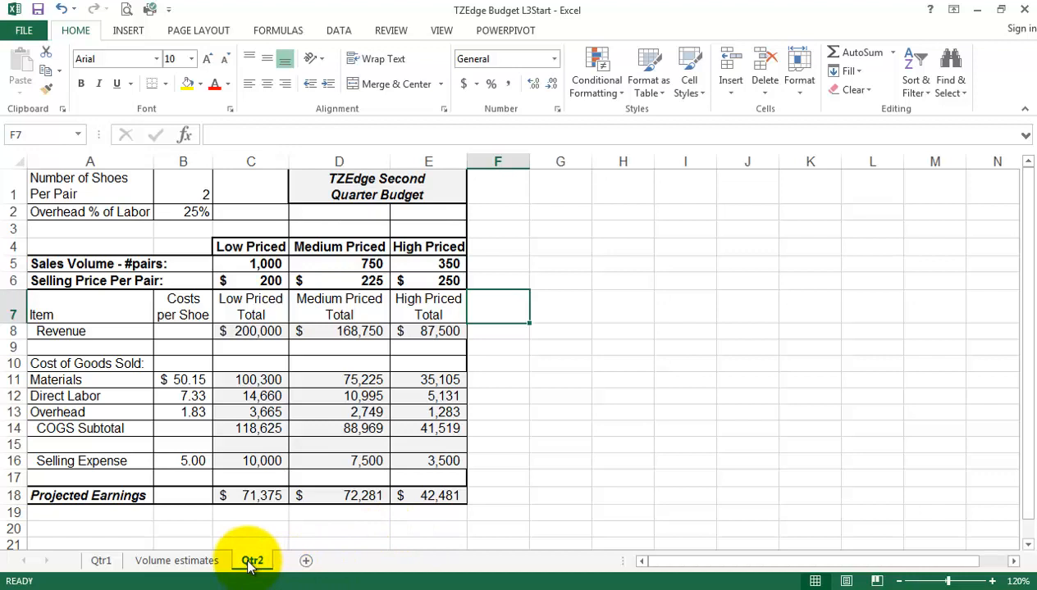
- Make another copy of the Qtr1 worksheet and place it at the end, after Qtr2
click(99, 562)
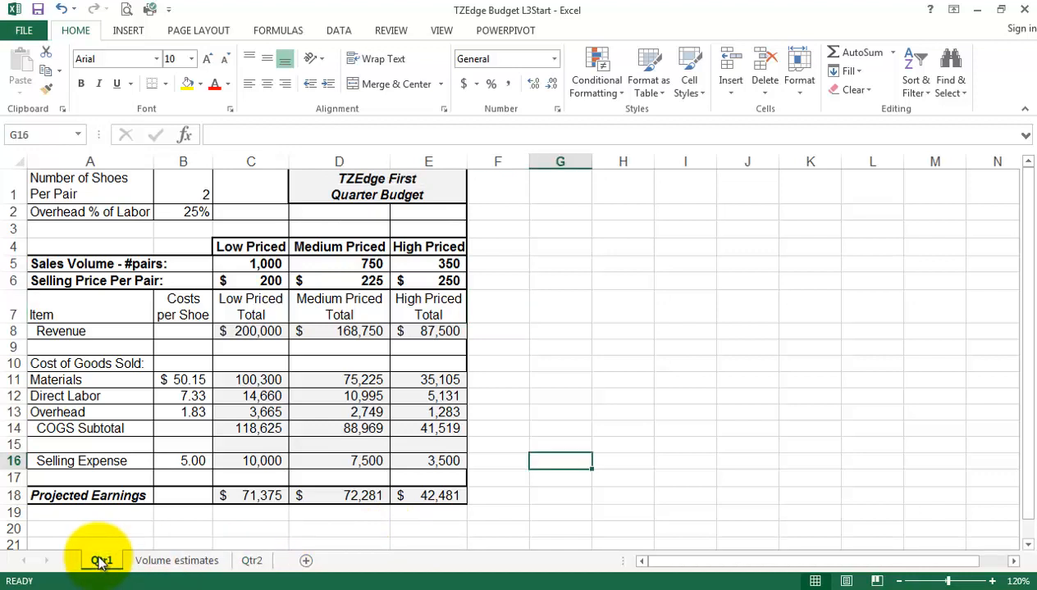
right_click(100, 561)
click(181, 429)
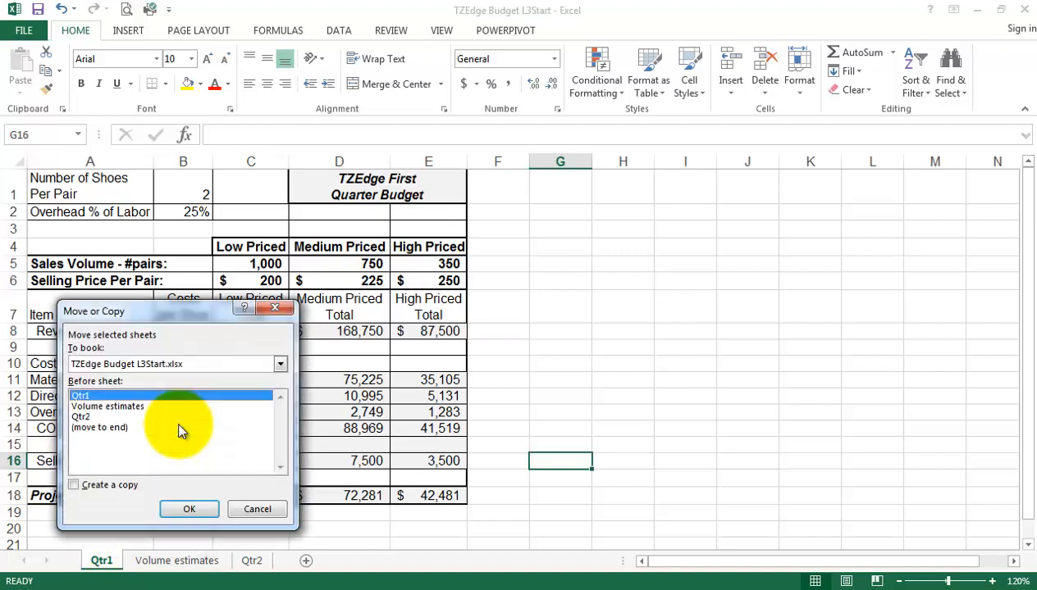
click(74, 485)
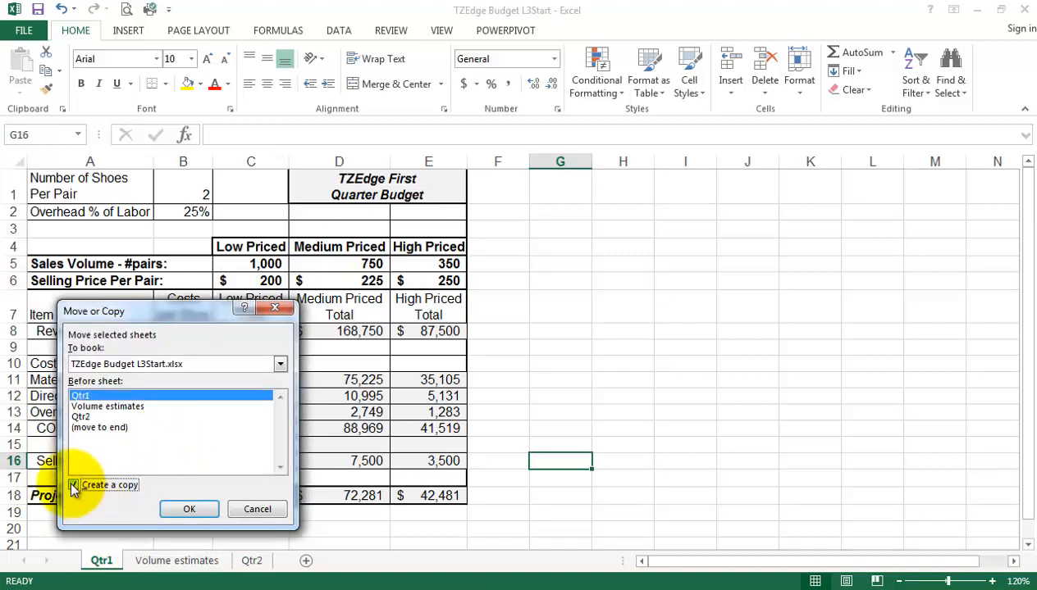
click(91, 427)
click(190, 509)
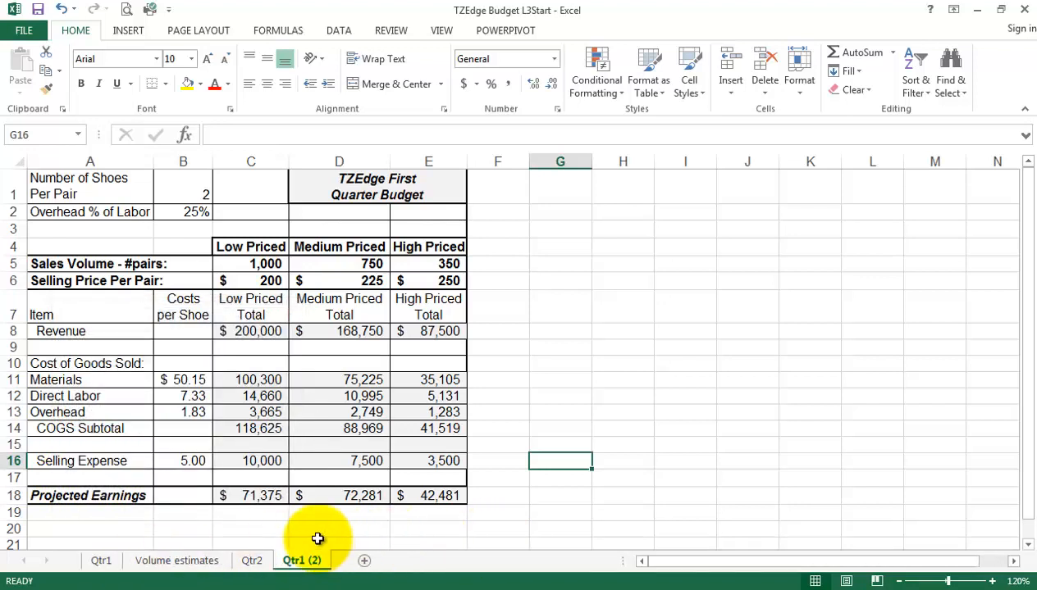
- Copy the Qtr1 worksheet once more to the end of the workbook, after Qtr1 (2)
click(95, 561)
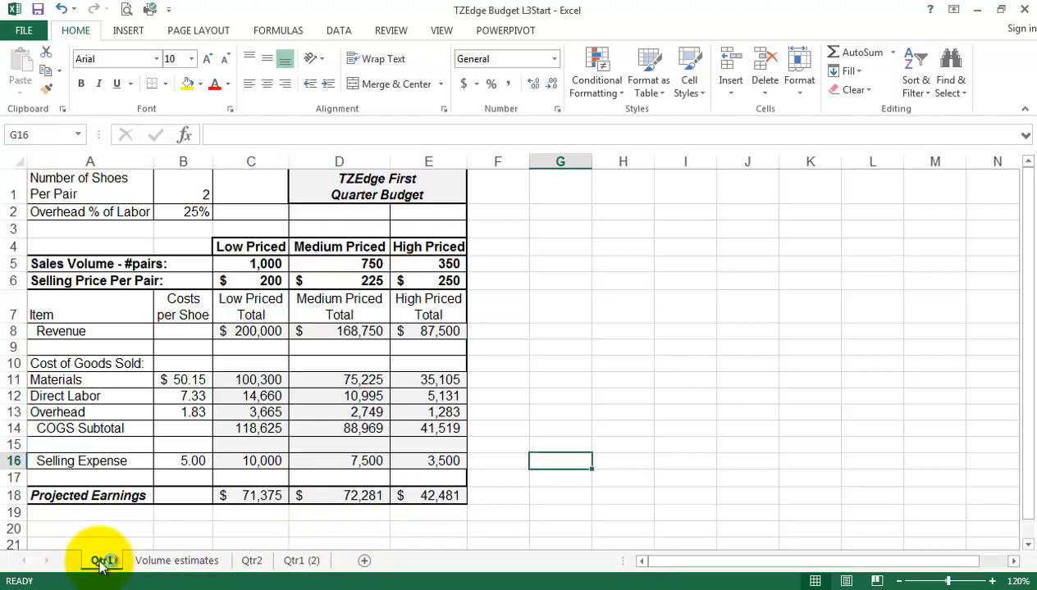
right_click(100, 564)
click(163, 428)
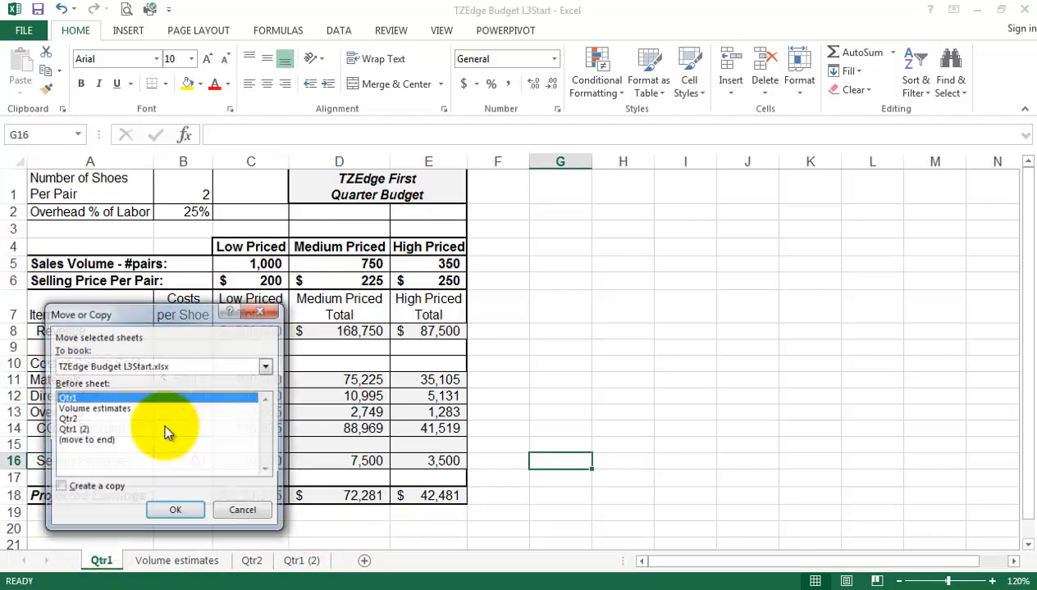
click(96, 442)
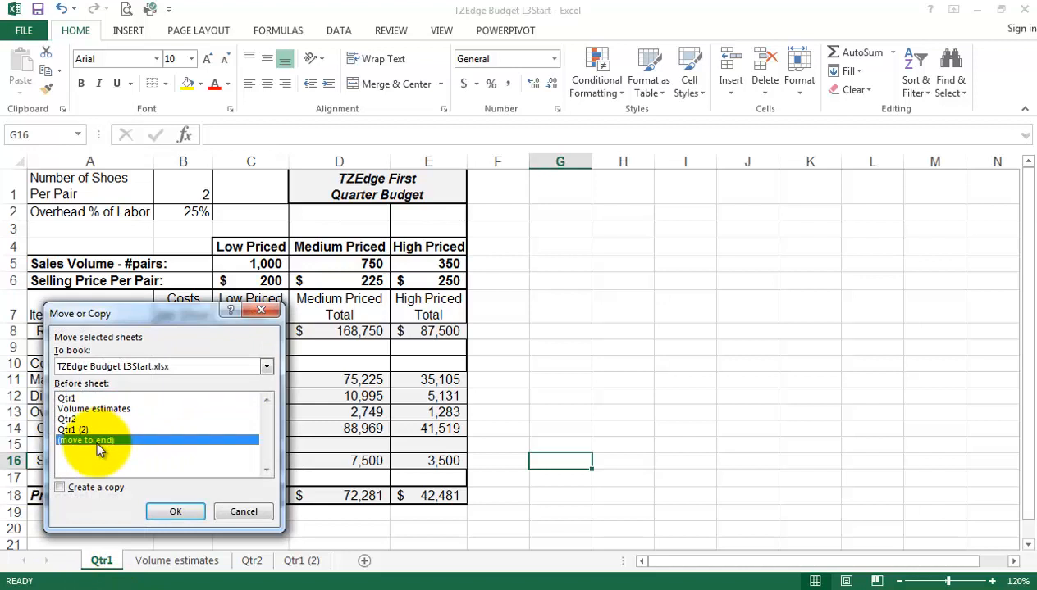
click(61, 487)
click(185, 513)
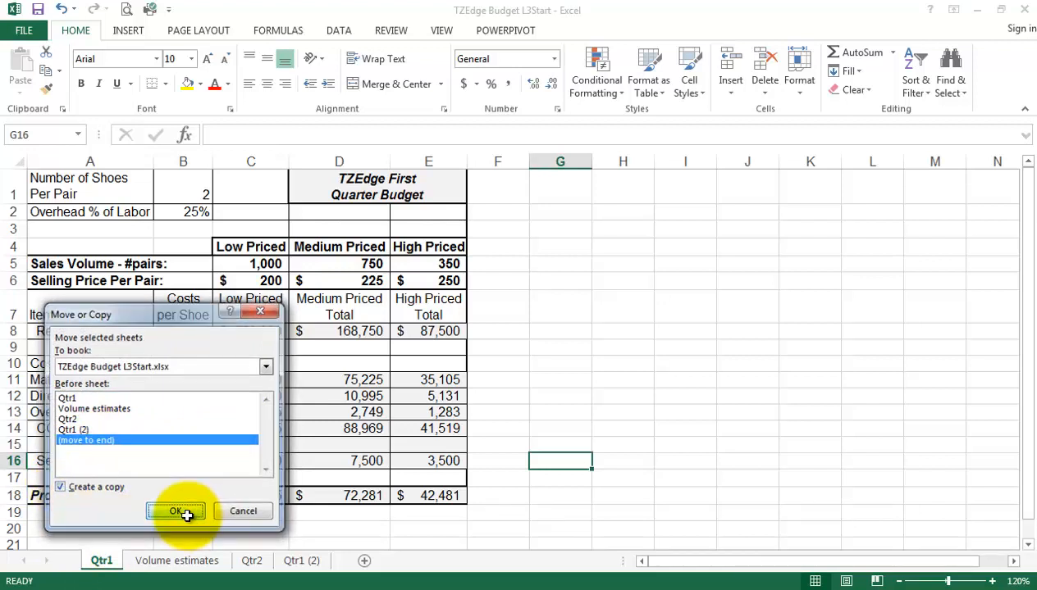
- On the Qtr1 (2) sheet, change First to Third in the D1 title and rename the sheet as Qtr3
click(299, 564)
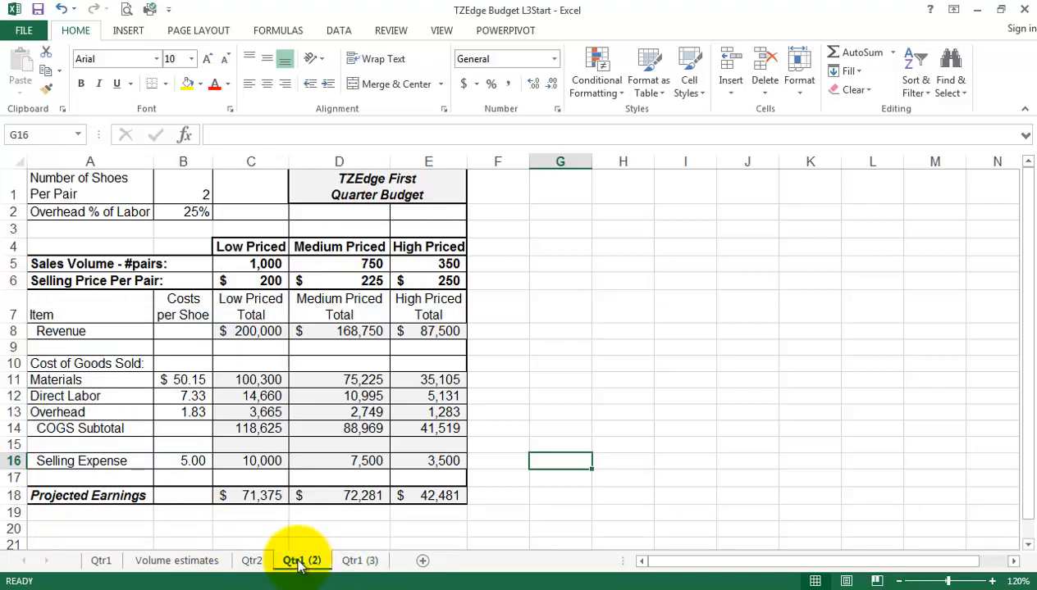
click(349, 184)
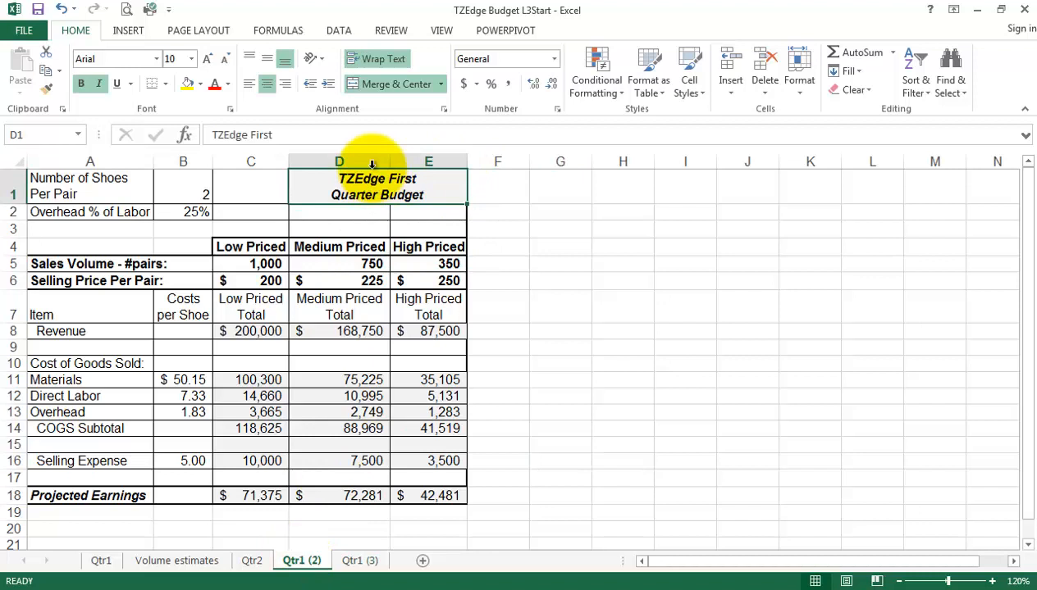
double_click(261, 136)
text(Th)
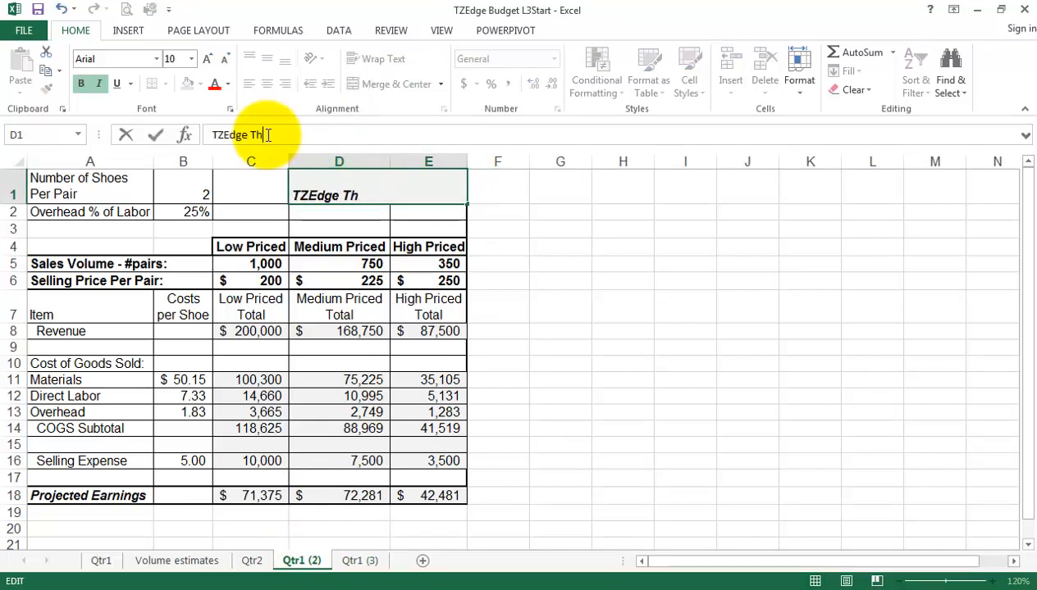
text(ird)
key(Return)
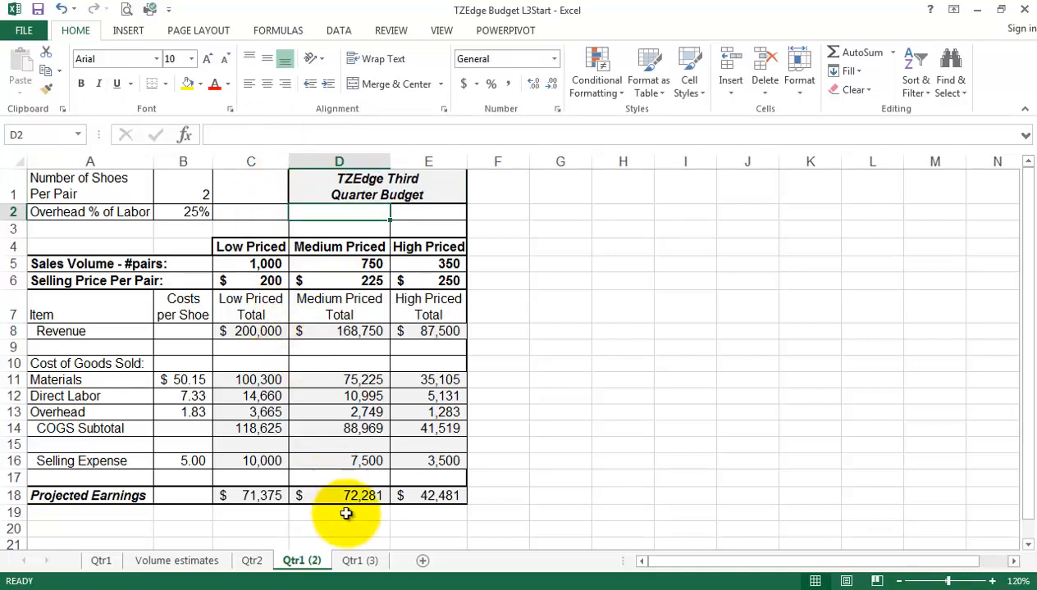
drag(308, 563, 309, 558)
text(Qtr3)
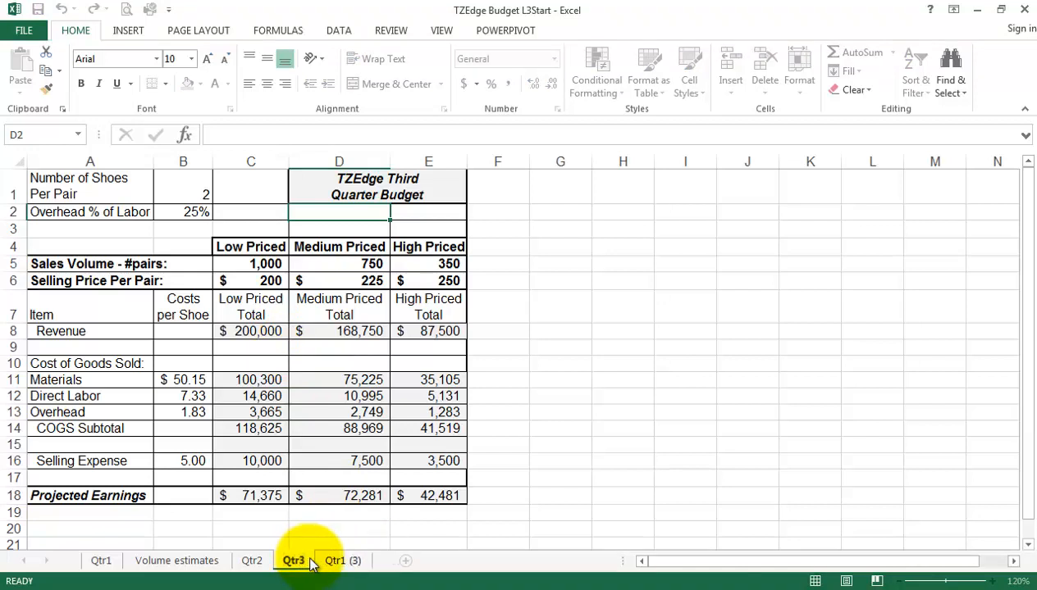
- On the Qtr1 (3) sheet, change First to Forth in the D1 budget title
click(343, 561)
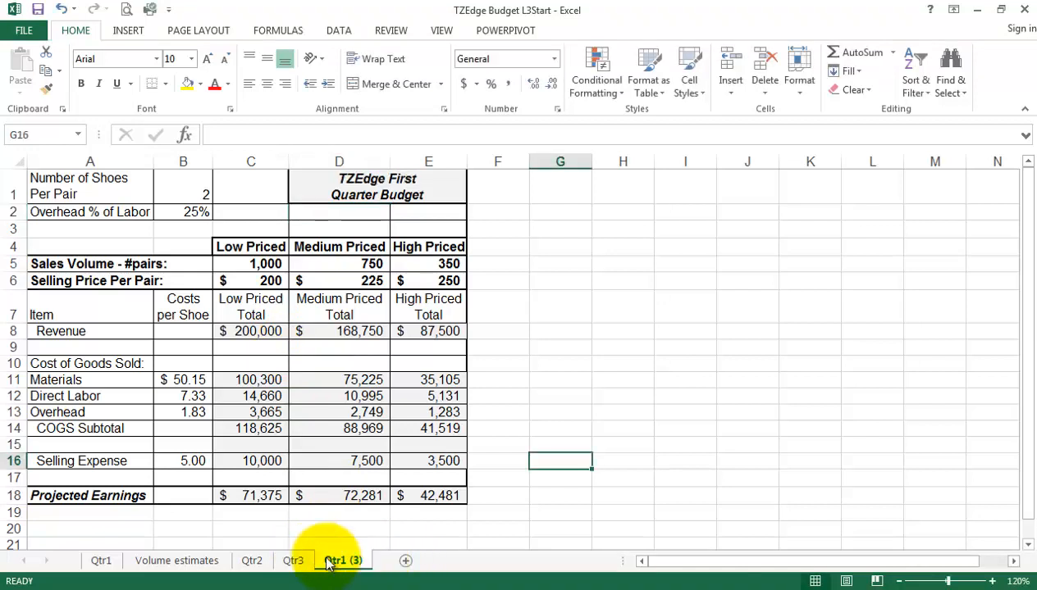
click(359, 196)
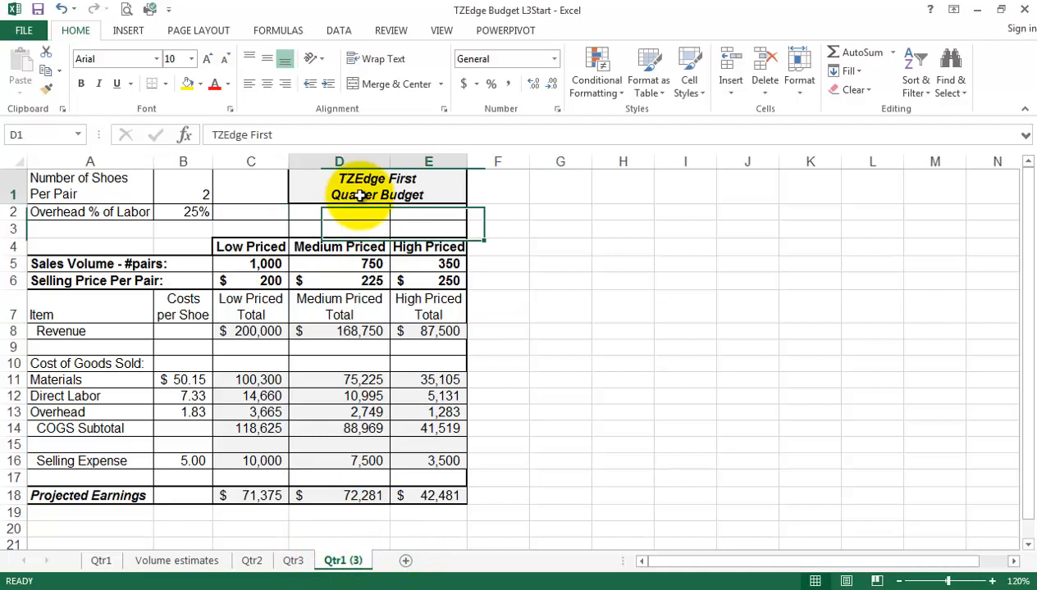
double_click(259, 135)
text(F)
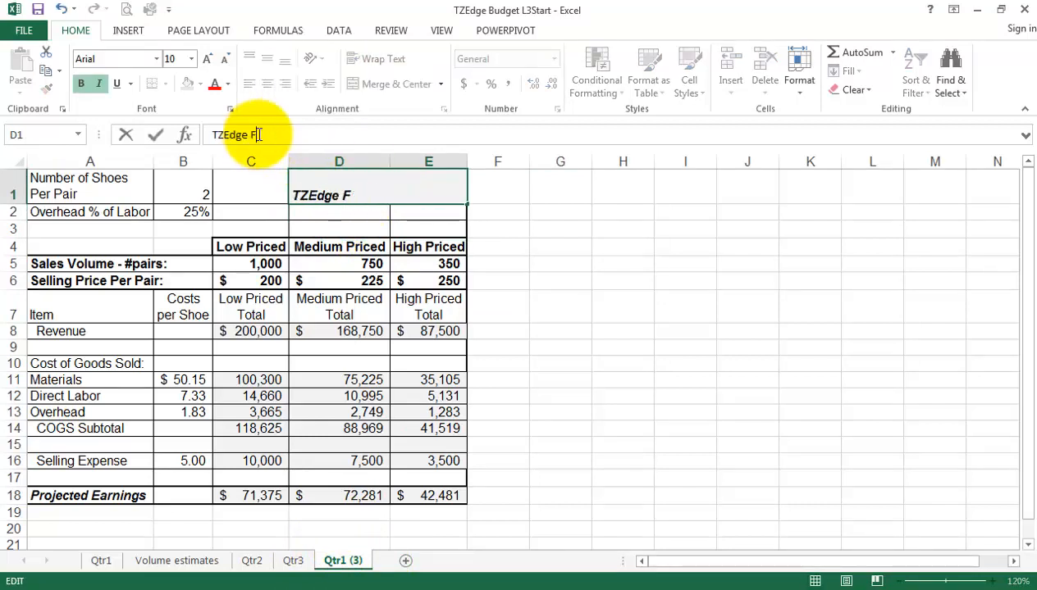
text(orth)
key(Return)
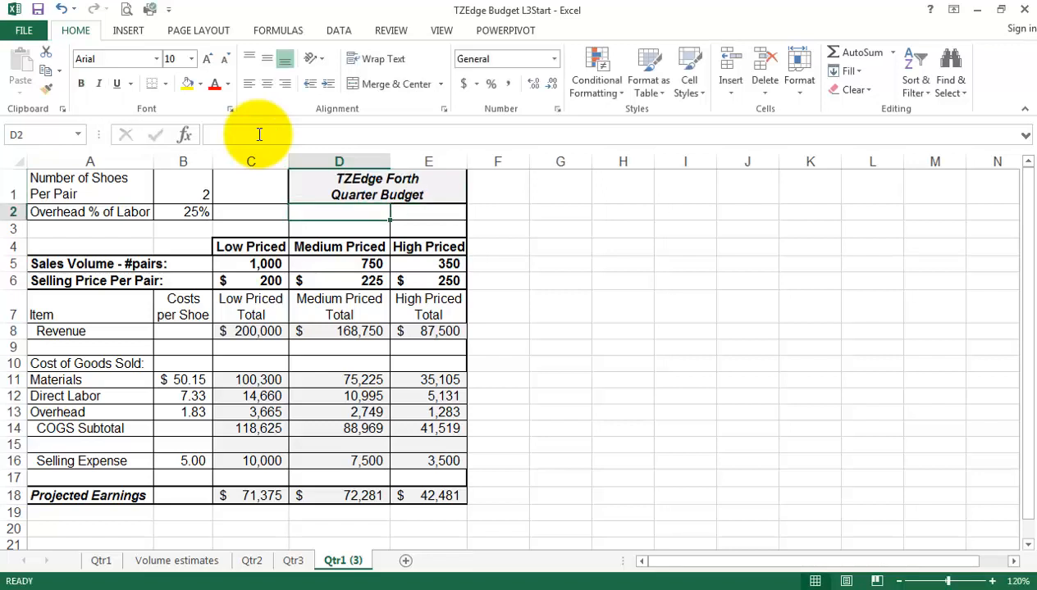
- Rename the Qtr1 (3) sheet as Qtr4 and move the Qtr1 sheet between Volume estimates and Qtr2
double_click(338, 562)
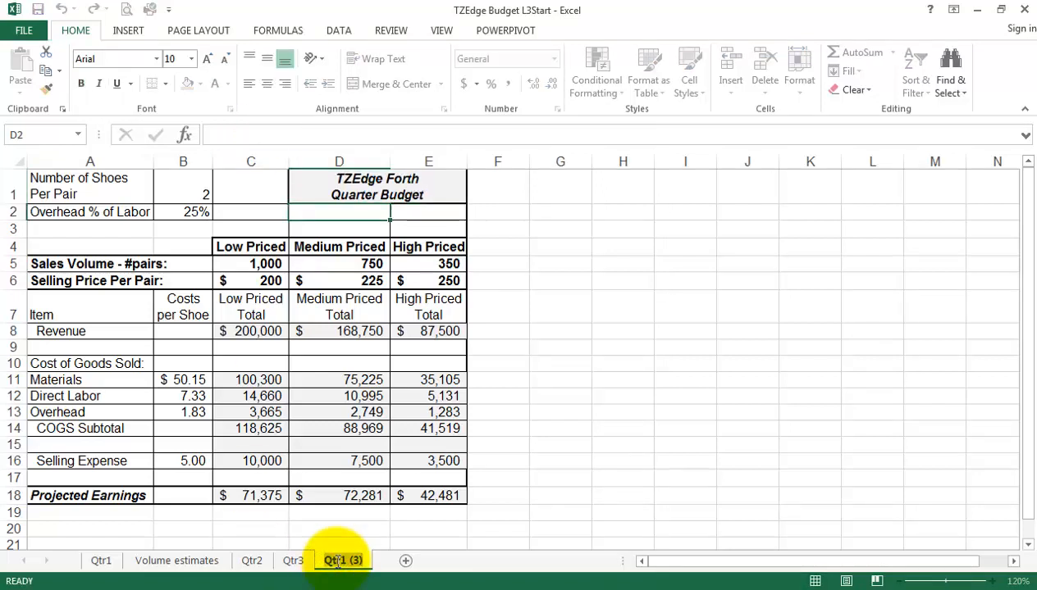
text(Qtr4)
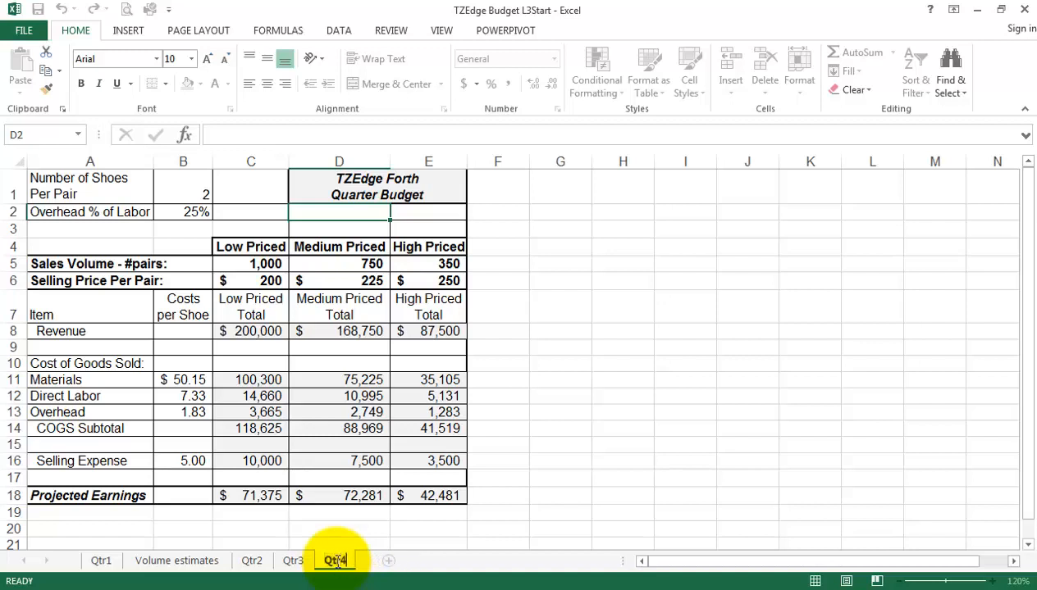
click(558, 492)
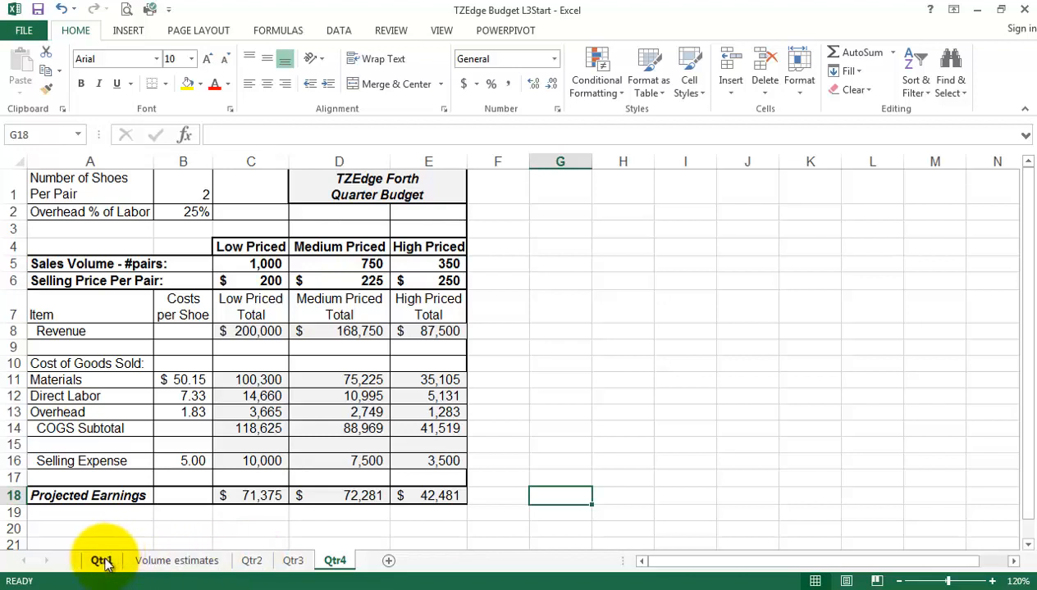
mouse_move(101, 561)
mouse_down()
mouse_move(85, 559)
mouse_move(121, 549)
mouse_move(244, 555)
mouse_up()
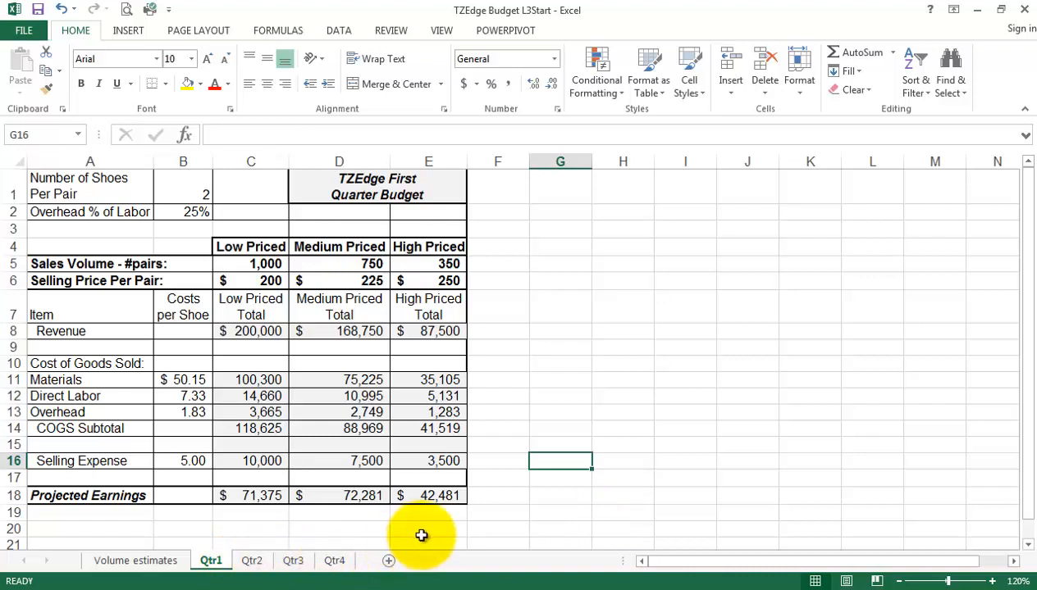
- Look up the Q2 figures on Volume estimates and set the Low Priced sales volume in C5 of Qtr2 to 1500
click(252, 561)
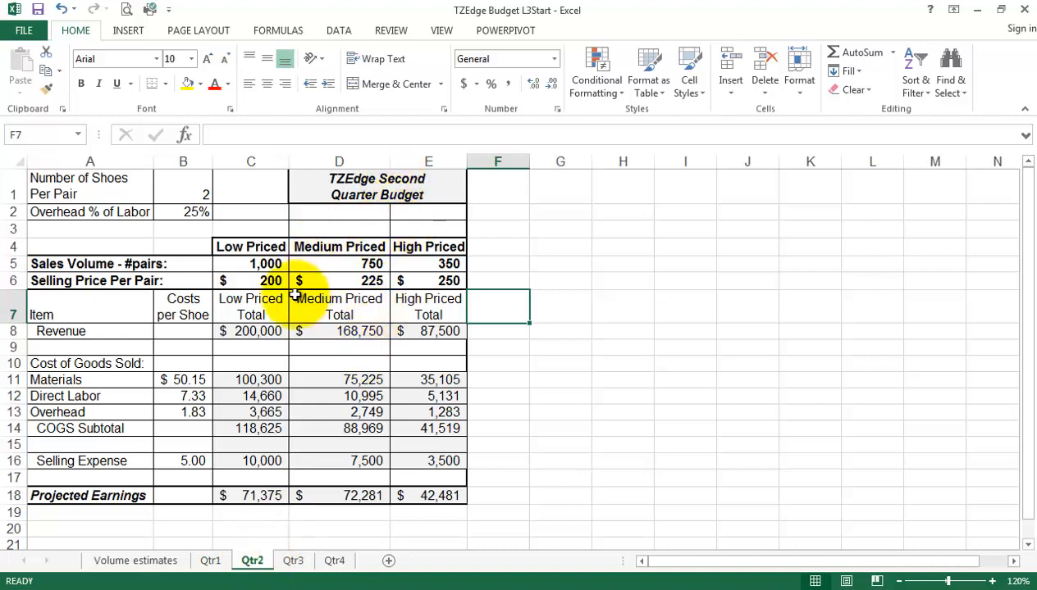
click(146, 564)
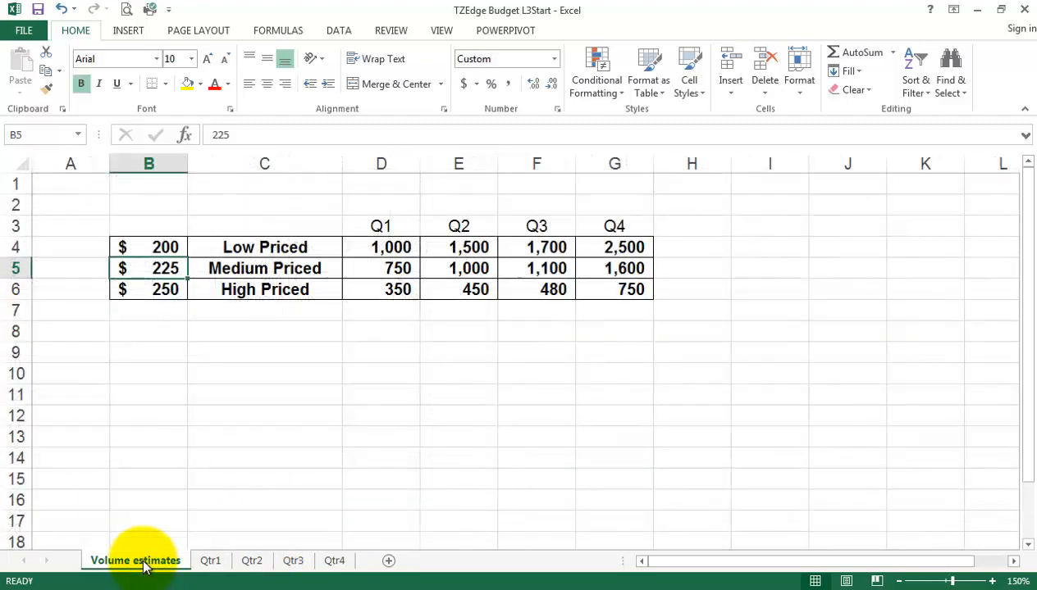
click(453, 249)
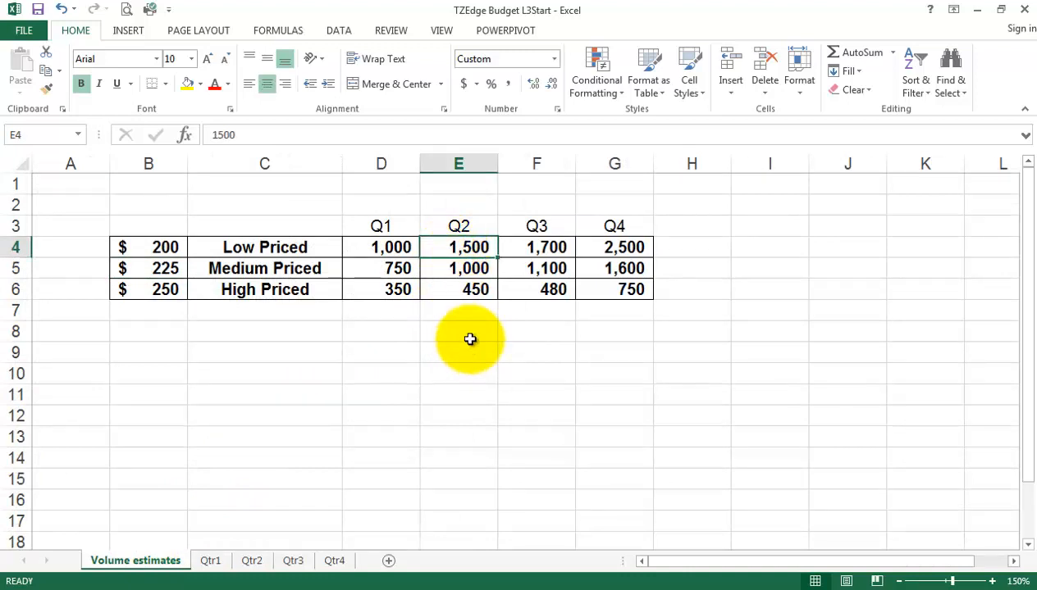
click(252, 561)
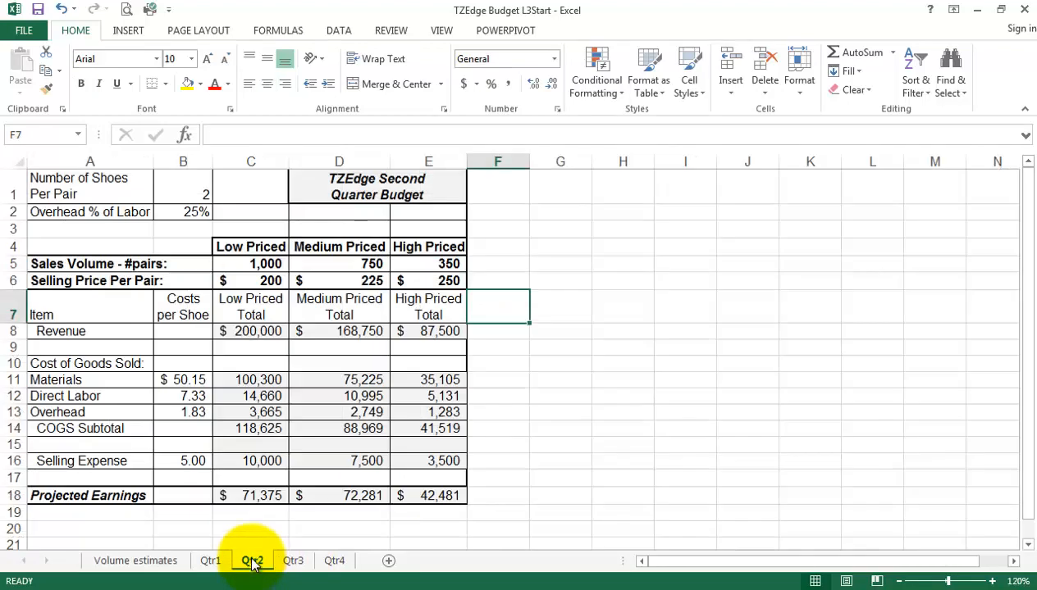
click(262, 263)
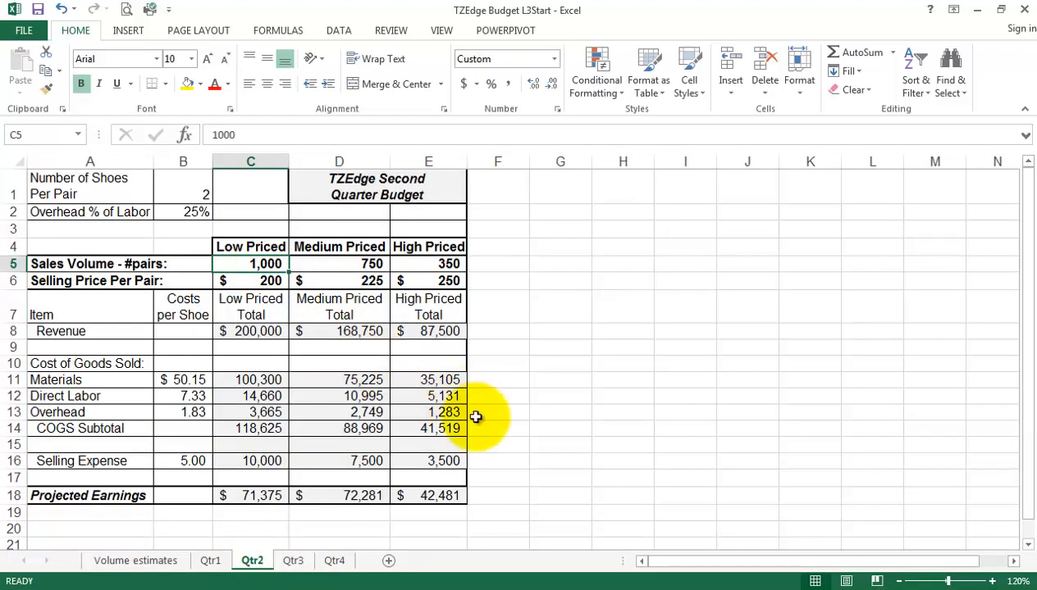
click(134, 565)
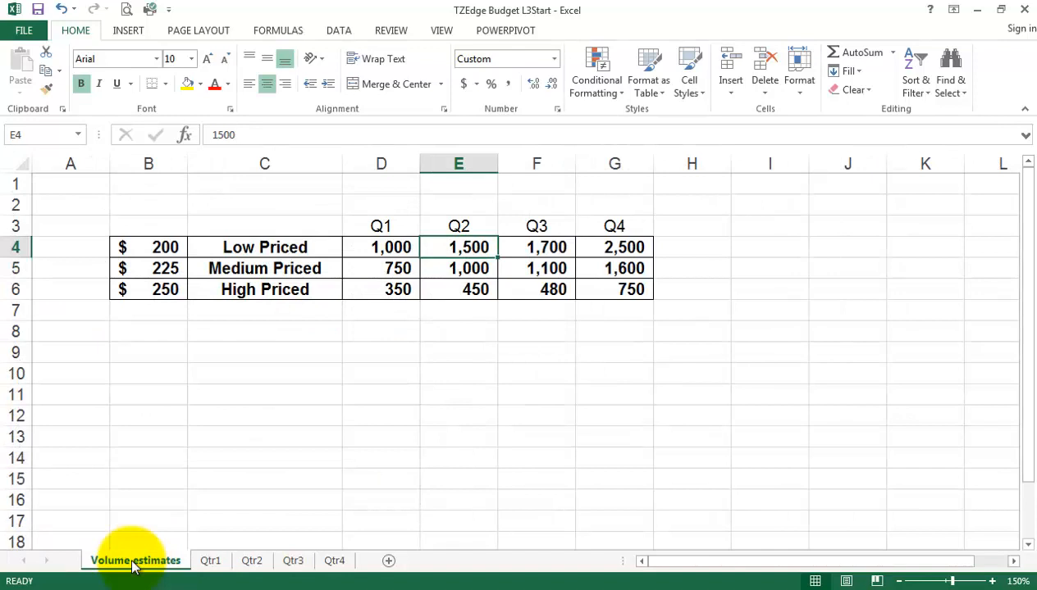
click(252, 561)
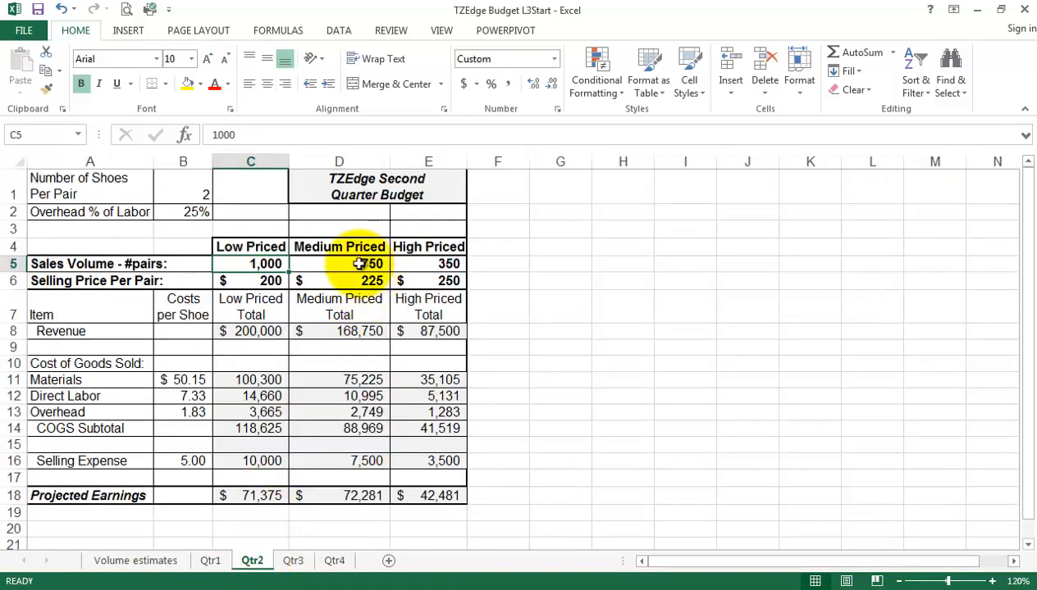
text(1500)
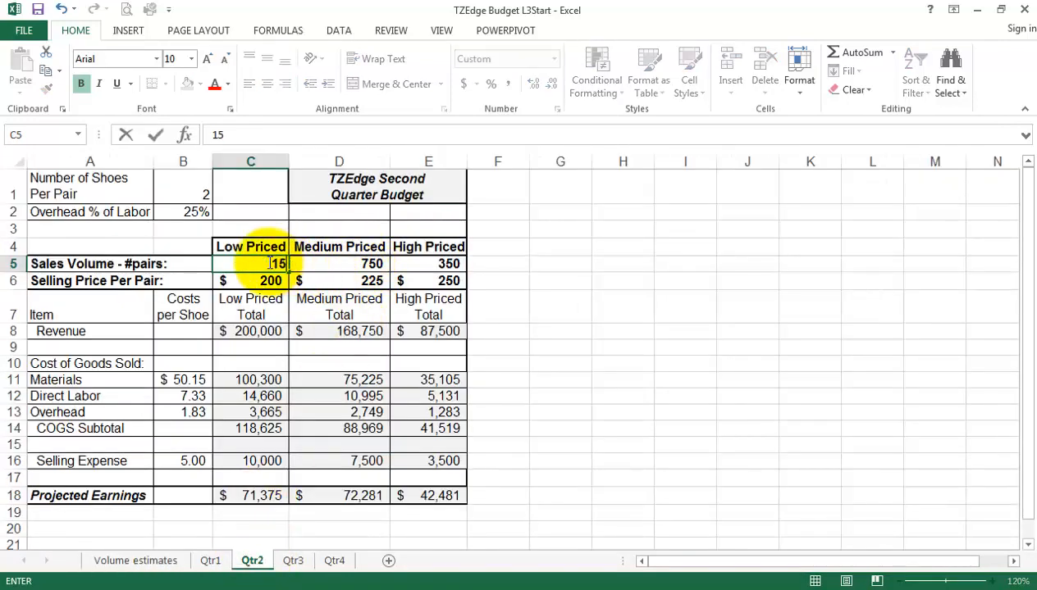
- On Qtr2, set the Medium Priced sales volume in D5 to 1000 and the High Priced volume in E5 to 450
click(316, 264)
text(1000)
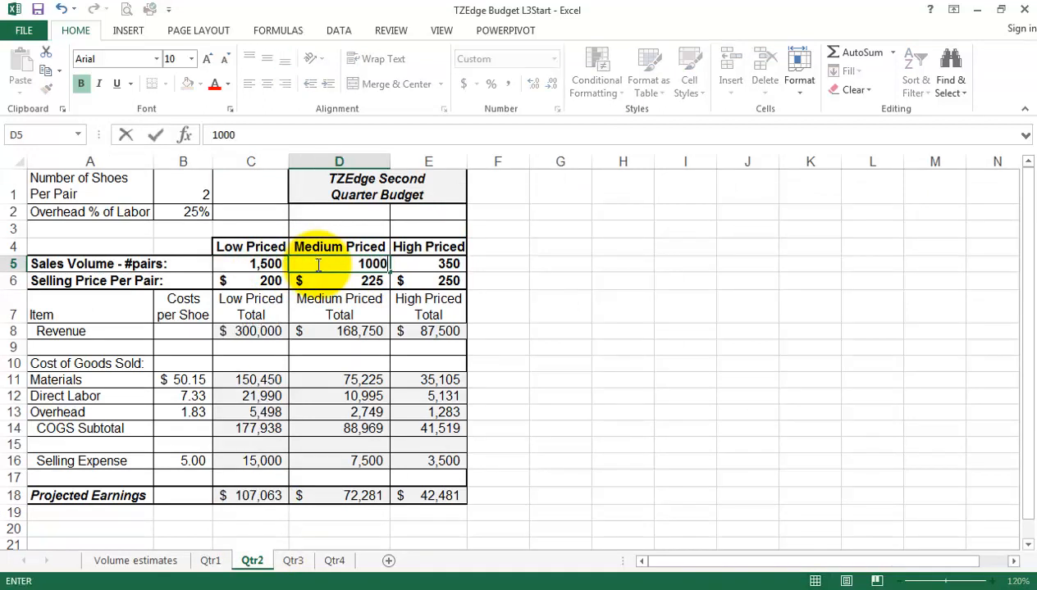
key(Return)
click(447, 264)
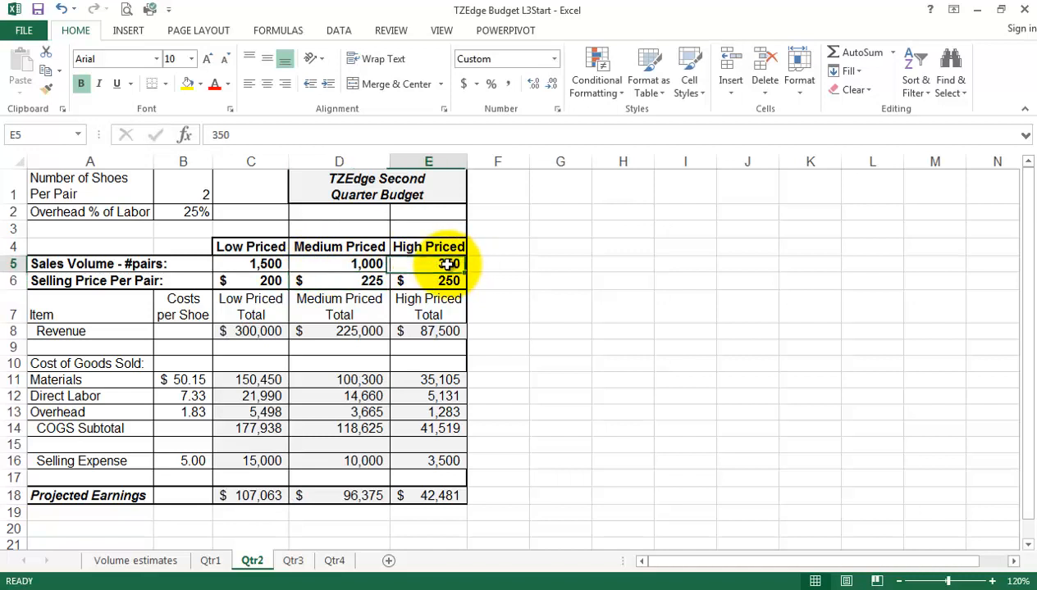
text(45)
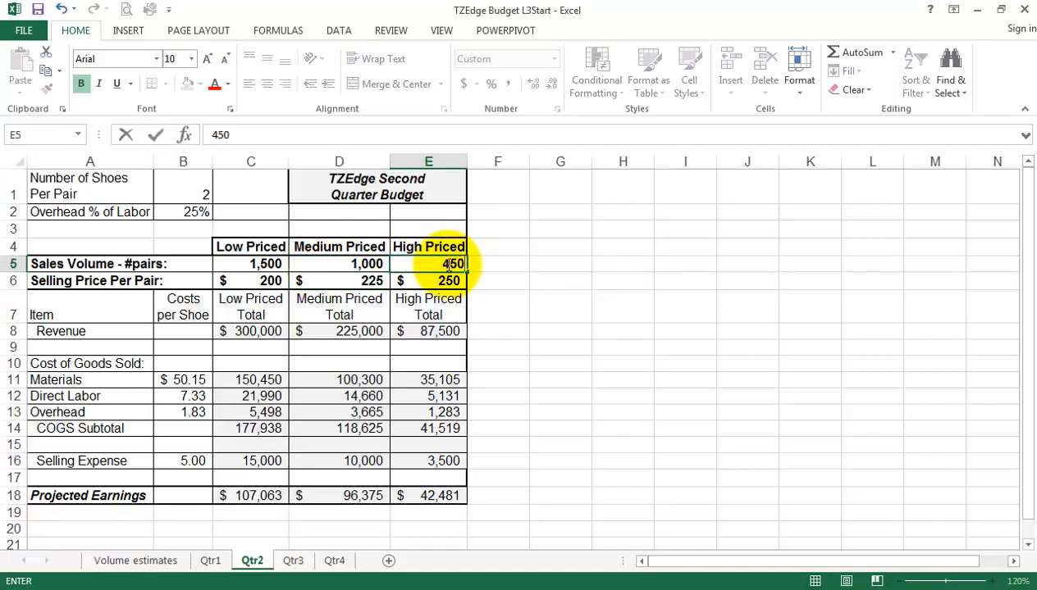
text(0)
key(Return)
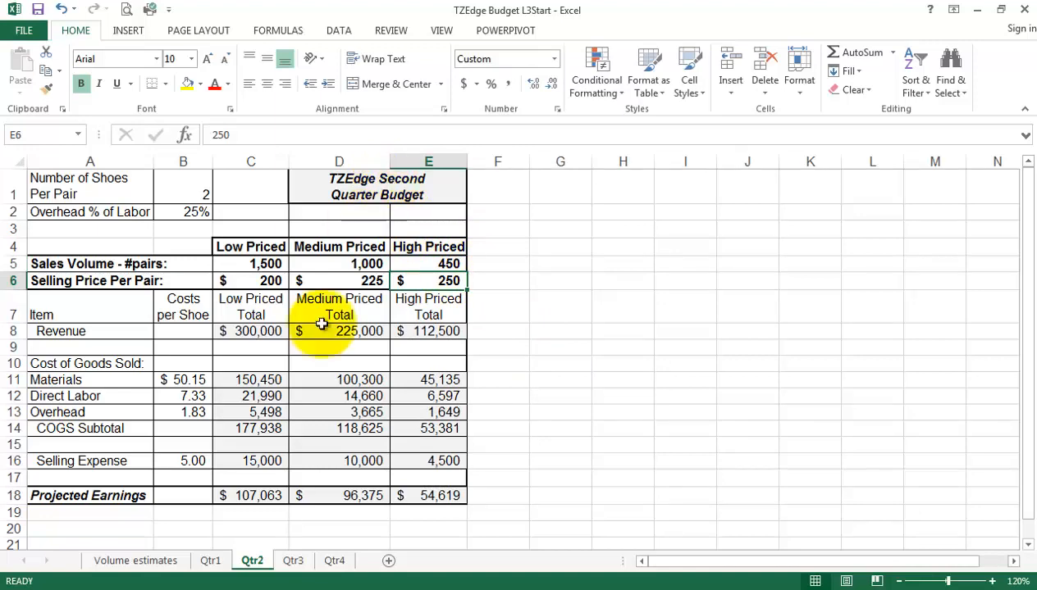
- Check Qtr2's sales volumes against the Q2 estimates and compare its projected earnings with those on Qtr1
click(152, 564)
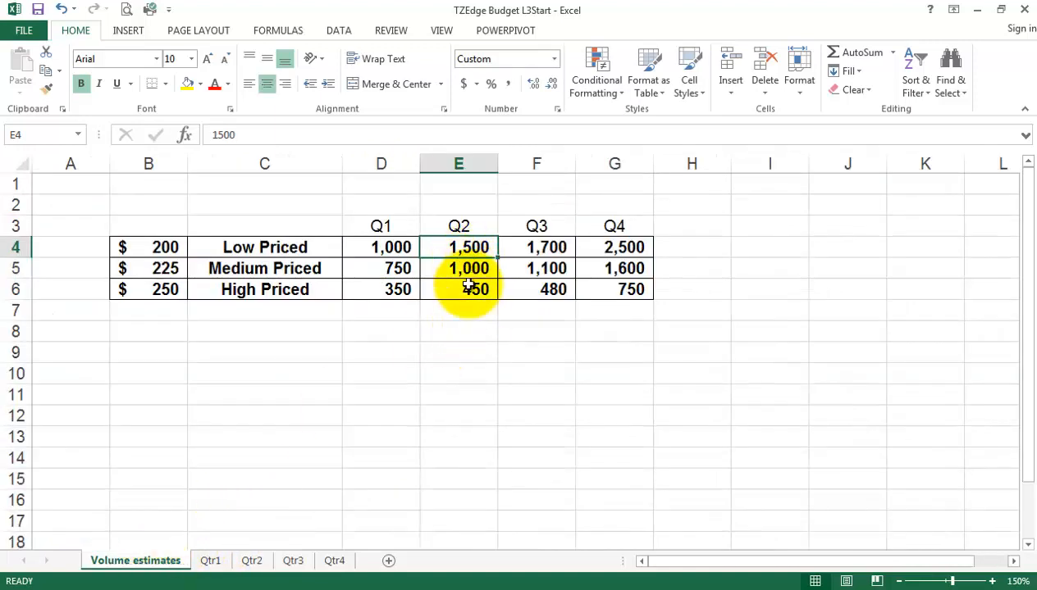
click(251, 561)
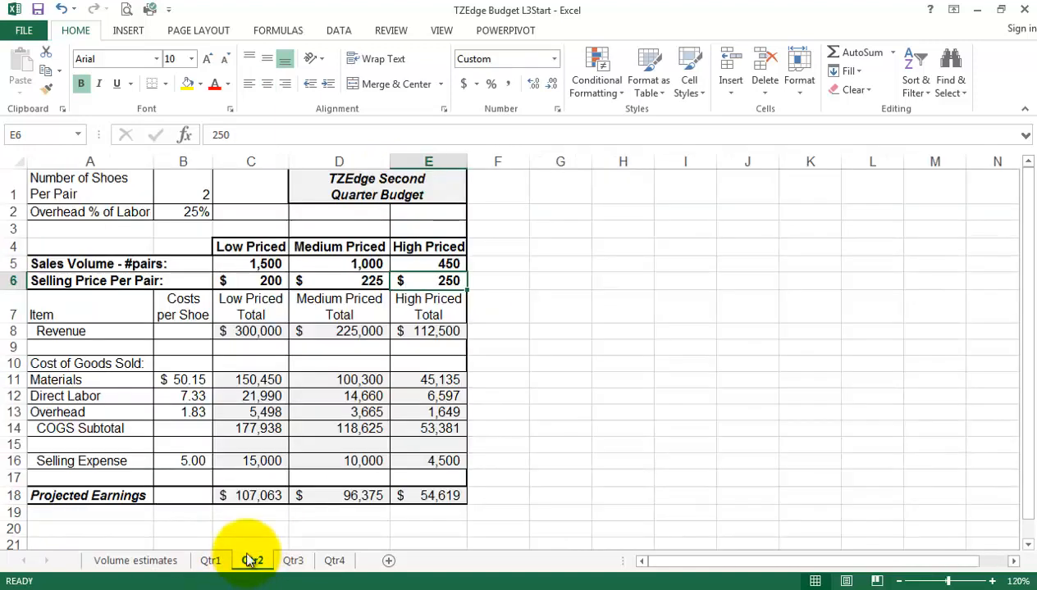
click(260, 494)
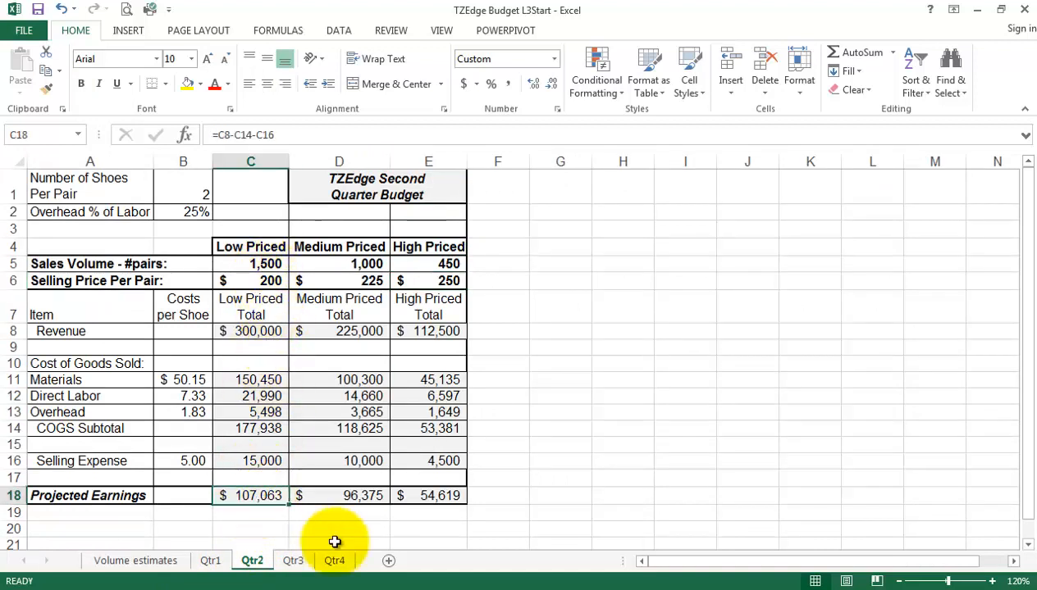
click(211, 561)
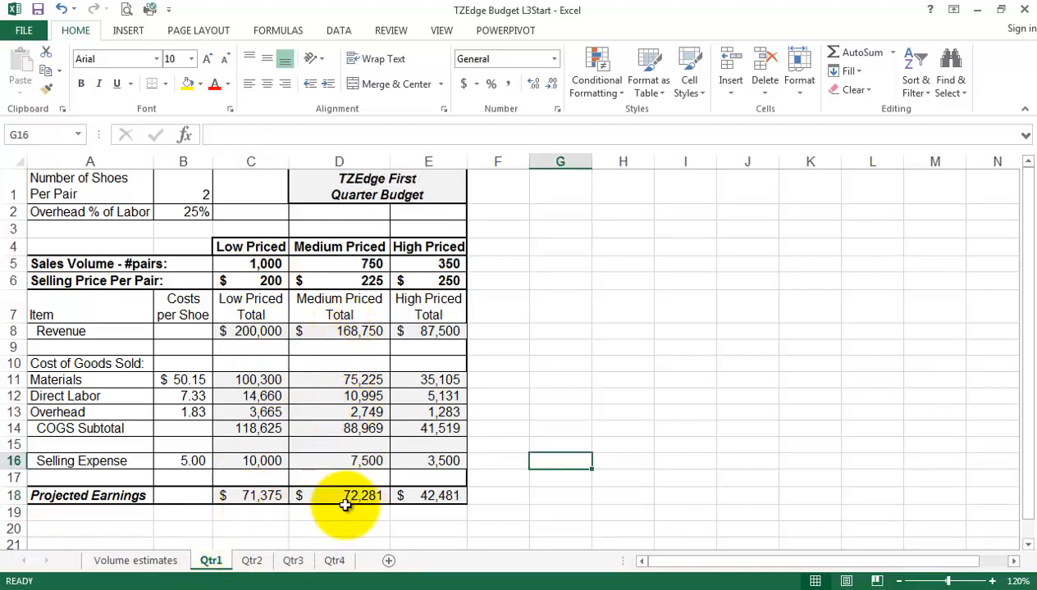
- Look up the Q3 figures on Volume estimates and set the Low Priced sales volume in C5 of Qtr3 to 1700
click(293, 561)
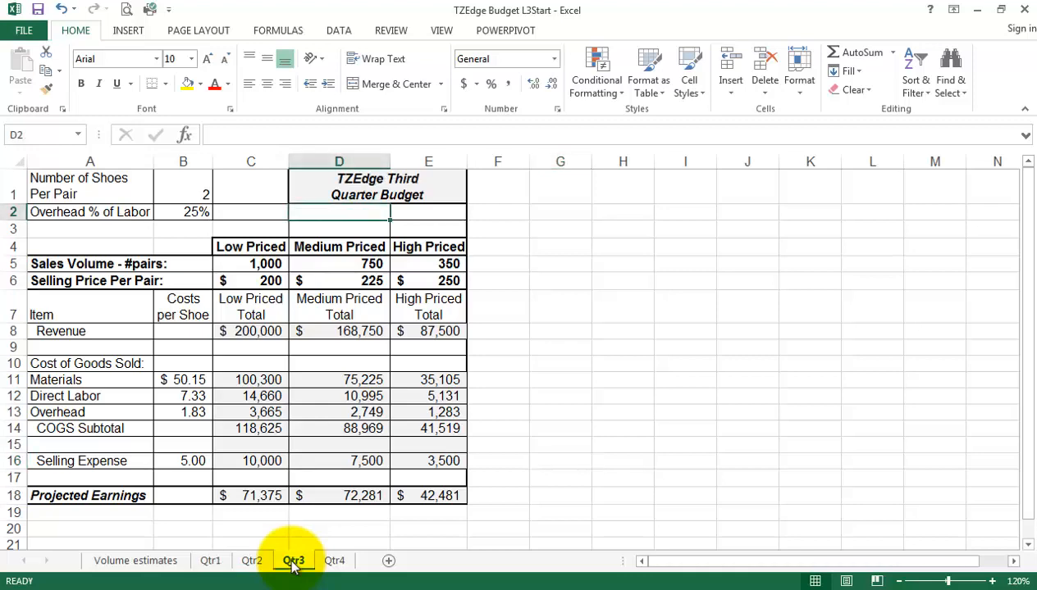
click(113, 561)
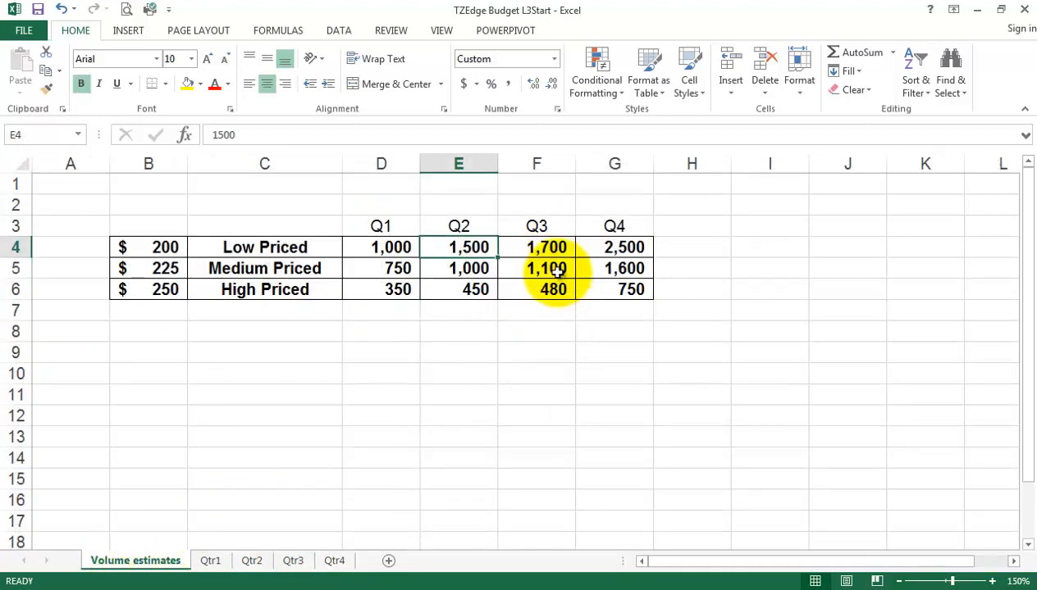
click(292, 561)
click(259, 263)
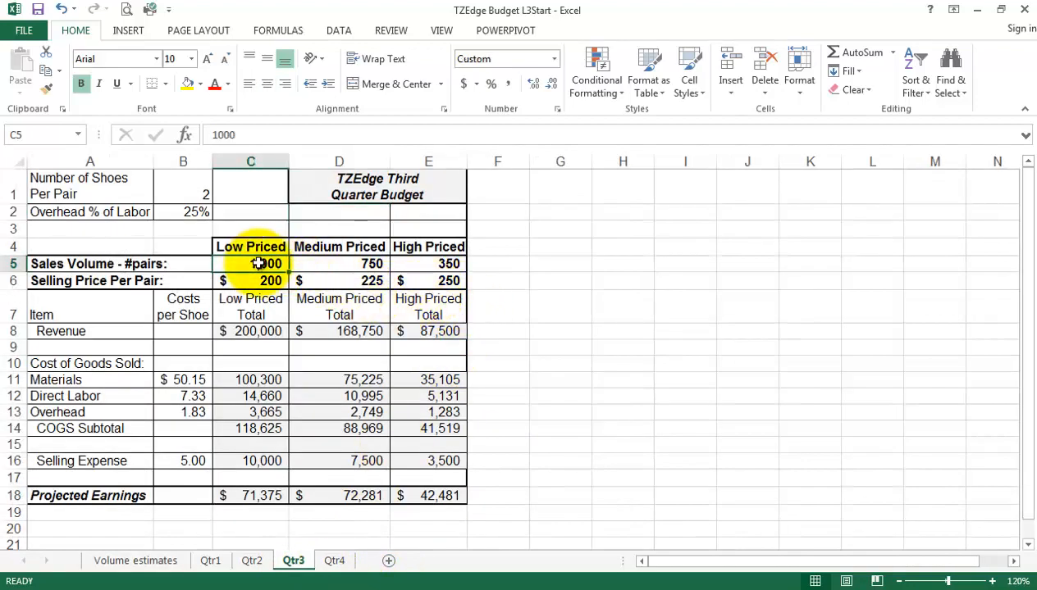
text(1,7)
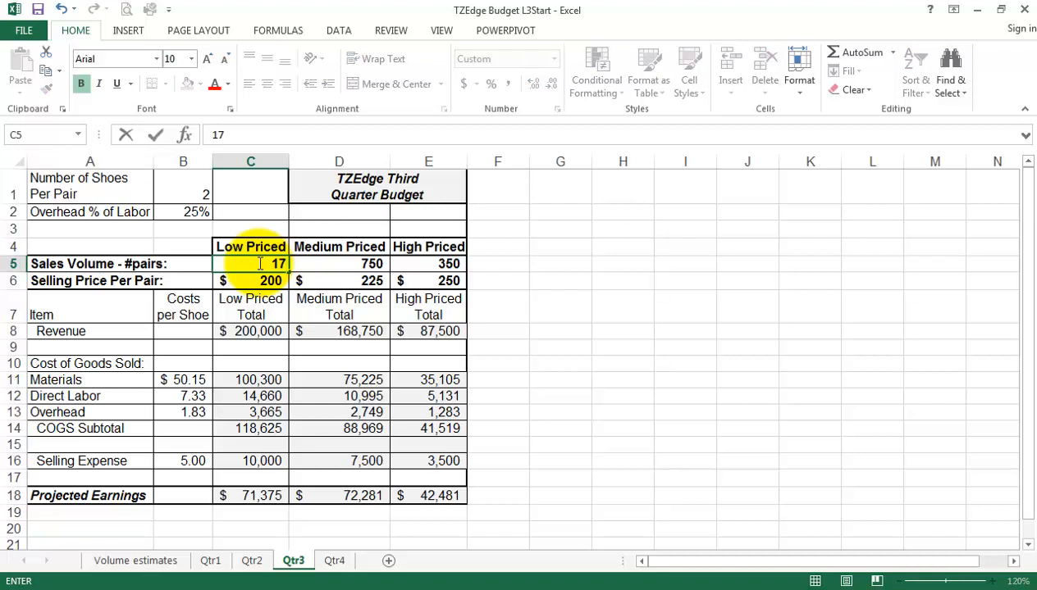
text(00)
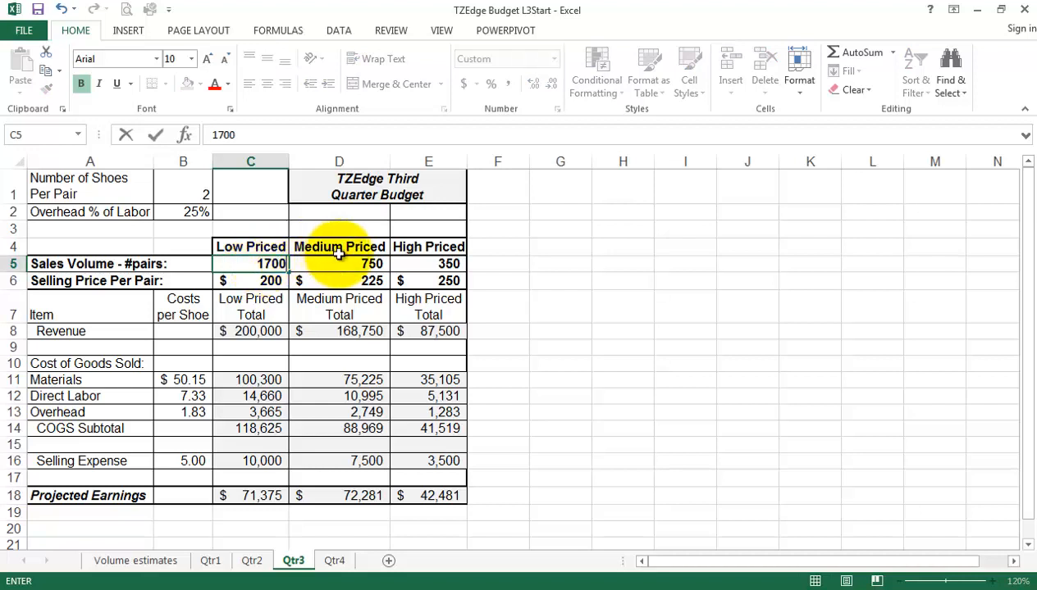
- On Qtr3, set the Medium Priced sales volume in D5 to 1100 and the High Priced volume in E5 to 480
click(339, 267)
text(1100)
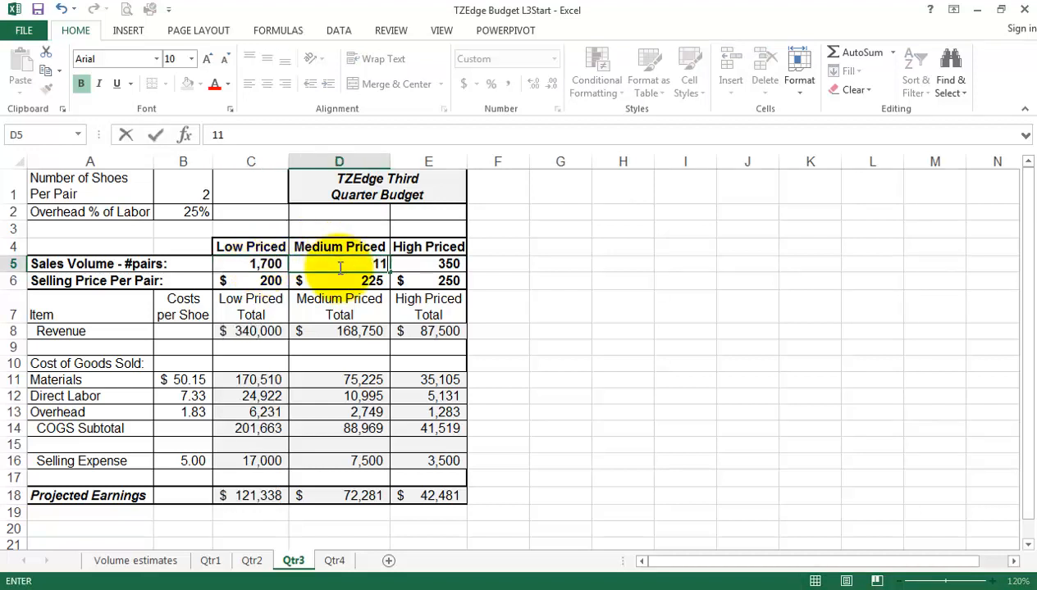
click(428, 264)
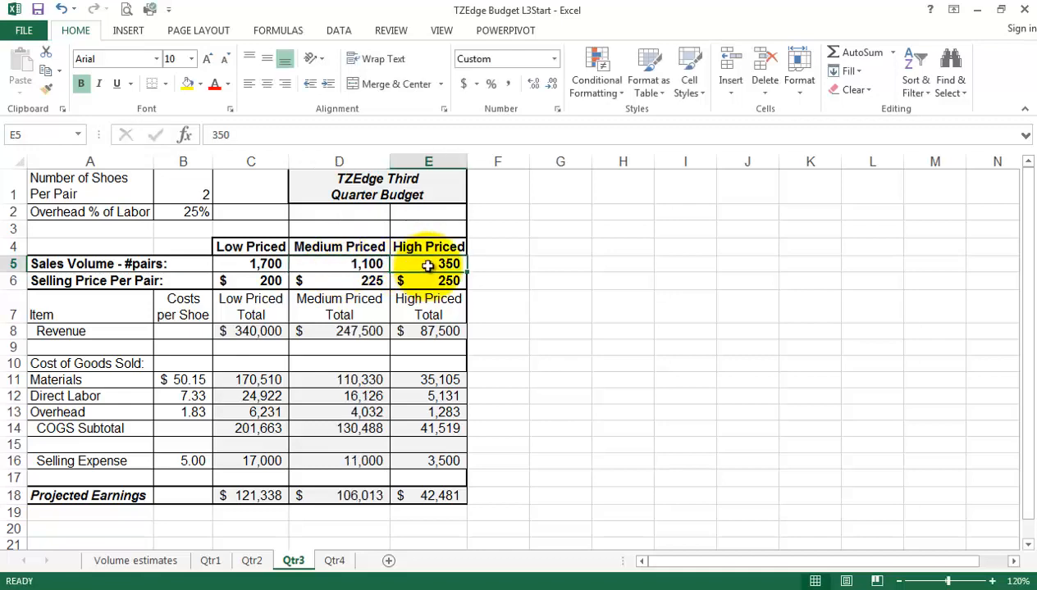
text(480)
key(Return)
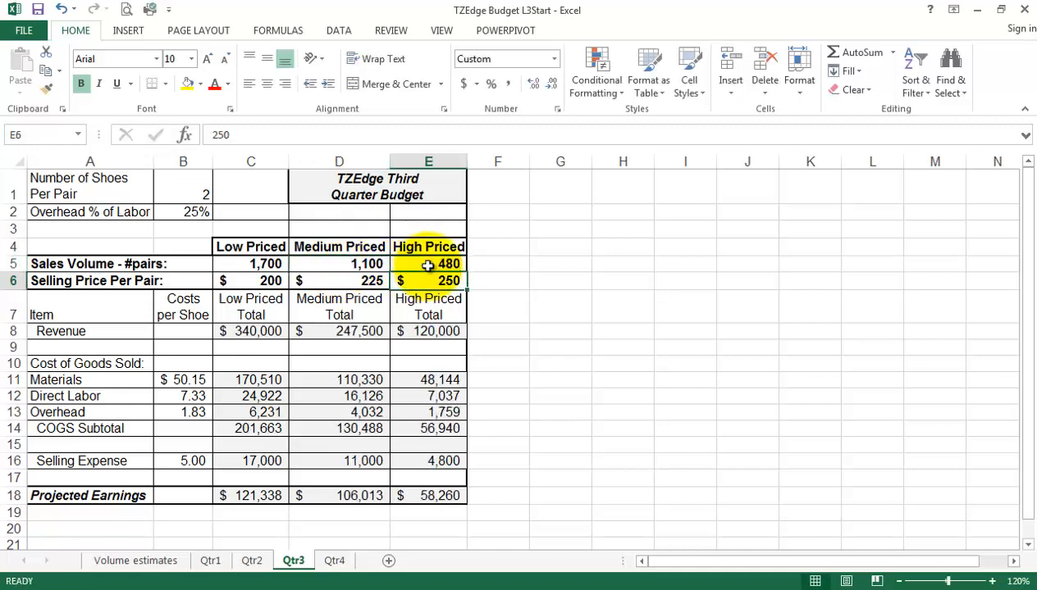
- Check Qtr3's sales volumes against the Q3 figures on Volume estimates and open the Qtr4 sheet
click(136, 561)
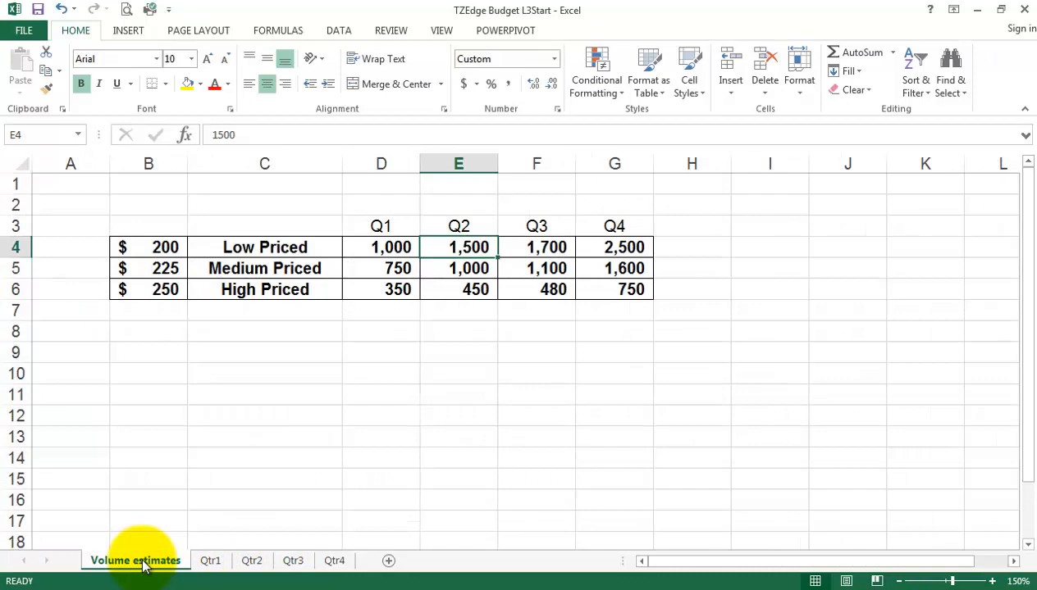
click(291, 562)
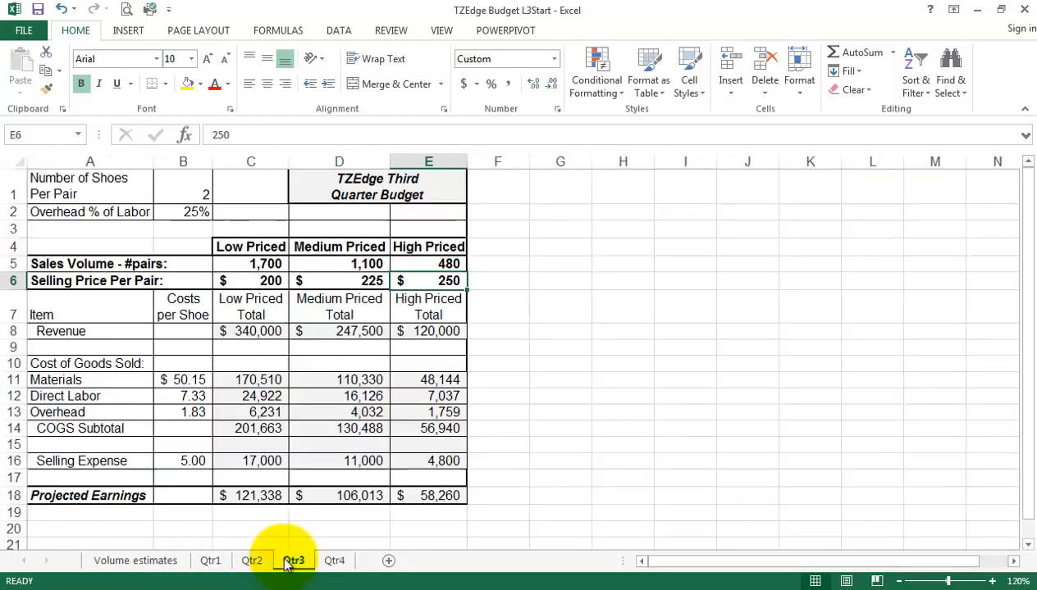
click(336, 562)
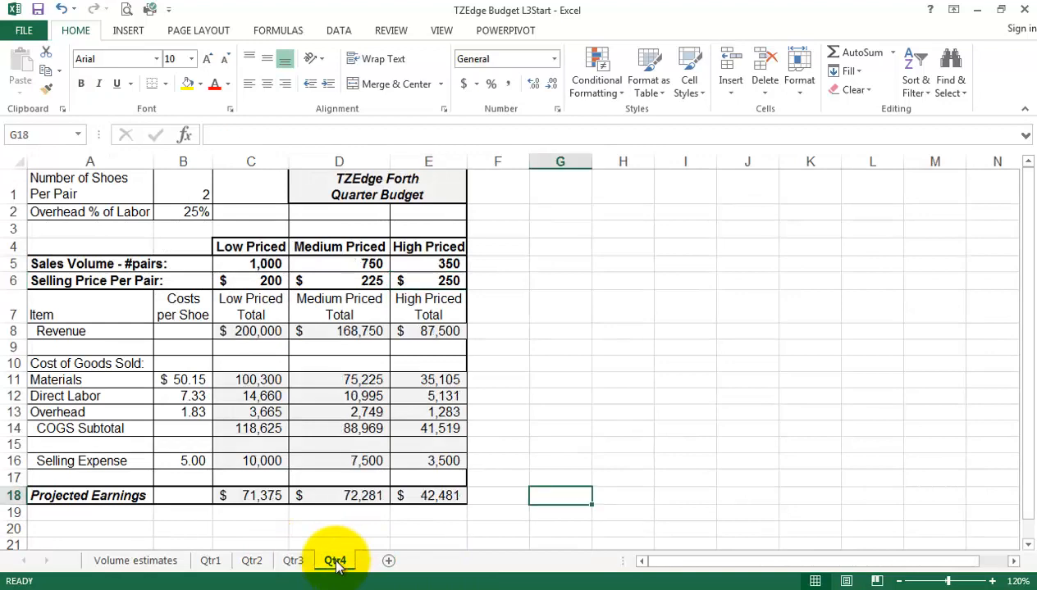
- Look up the Q4 figures on Volume estimates and set the Low Priced sales volume in C5 of Qtr4 to 2500
click(130, 562)
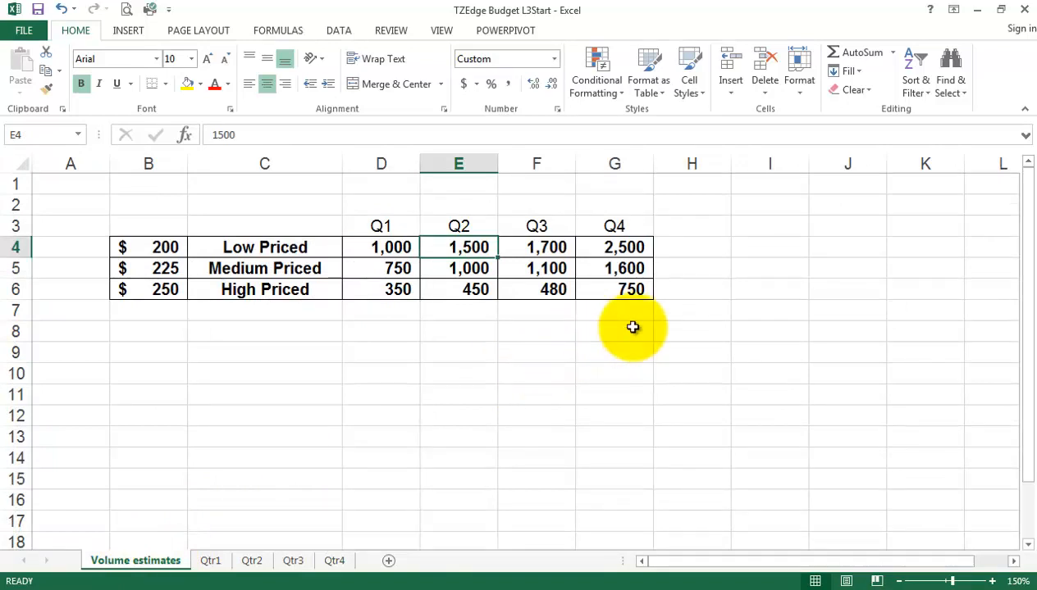
click(335, 560)
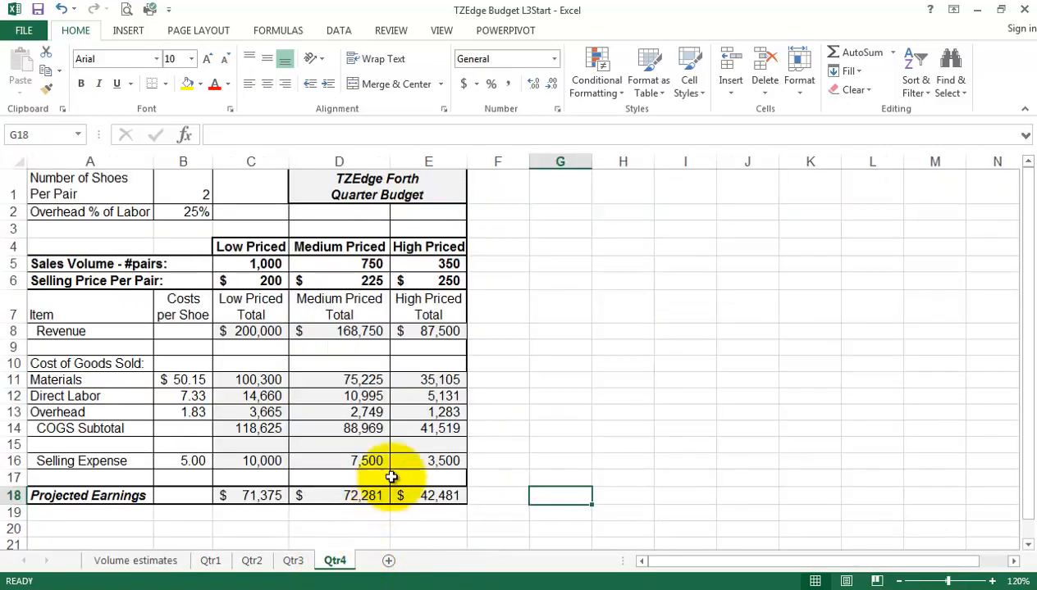
click(250, 265)
text(2500)
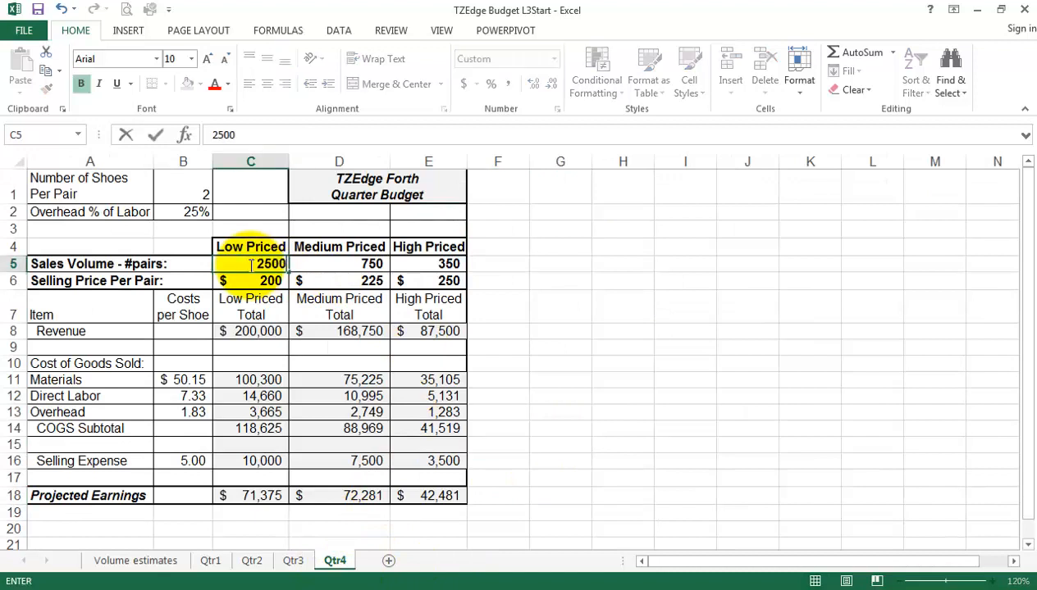
- Set the Medium Priced sales volume in D5 of Qtr4 to 1700
click(323, 265)
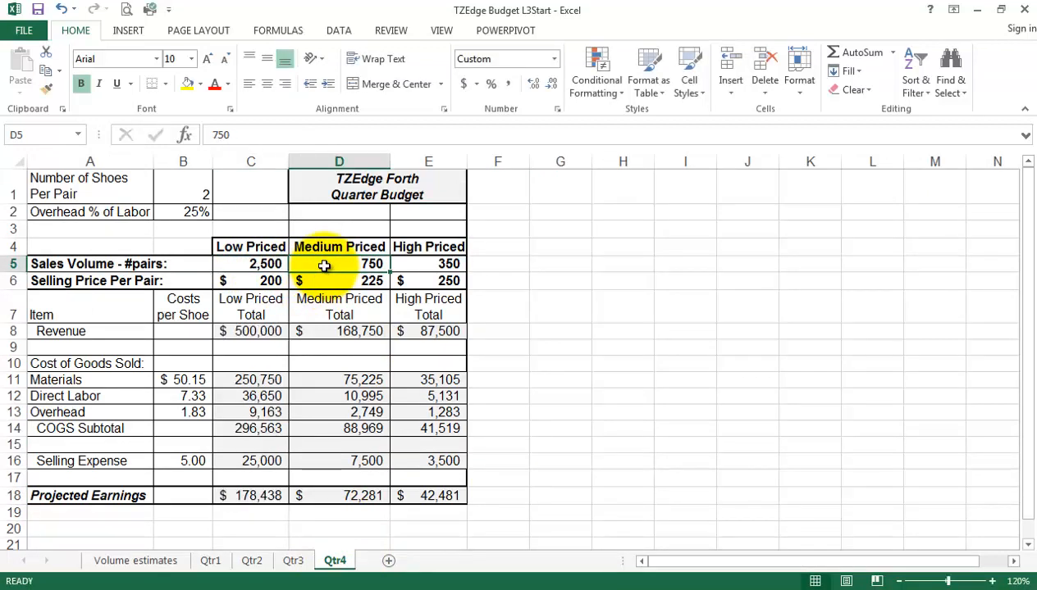
text(1700)
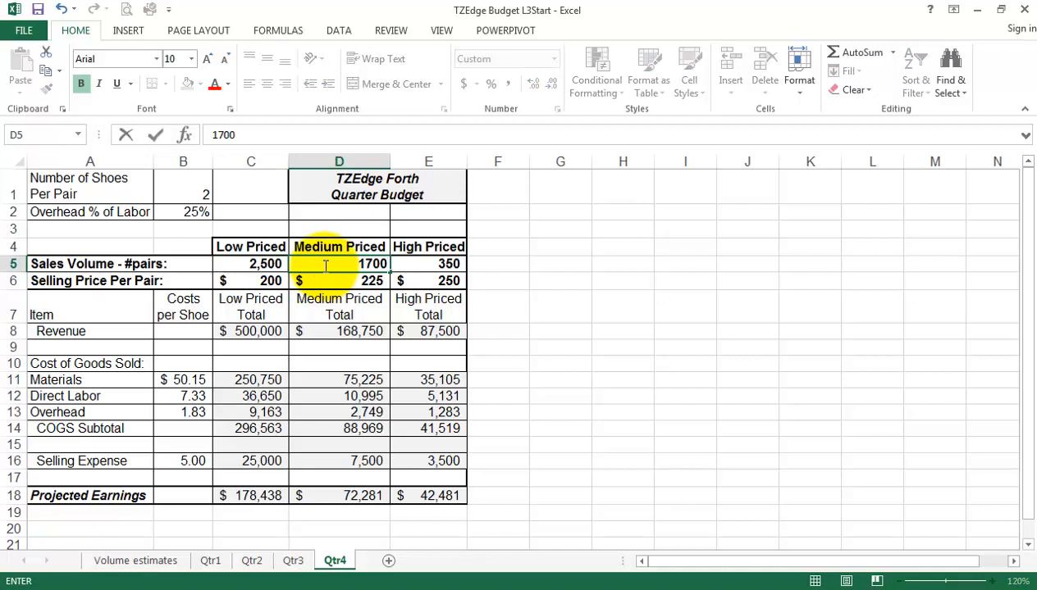
key(Return)
- Set the High Priced sales volume in E5 of Qtr4 to 750
click(421, 265)
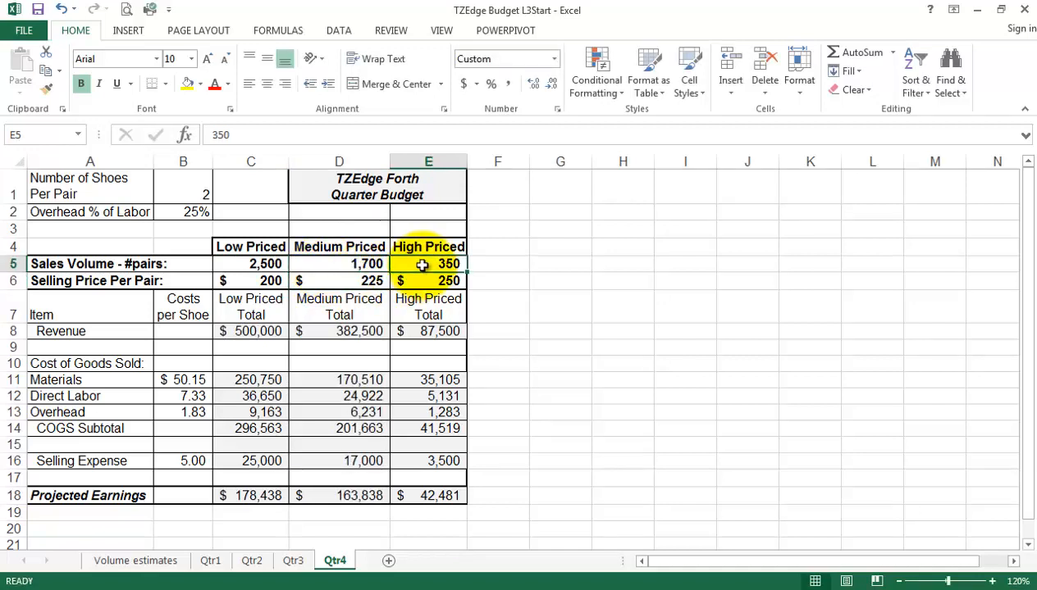
text(75)
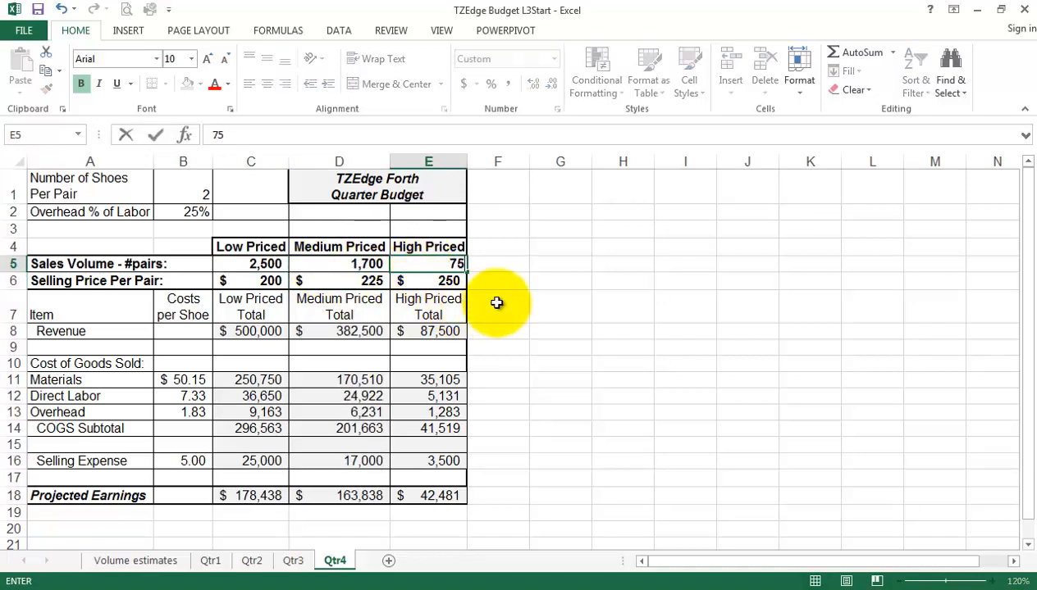
text(0)
key(Return)
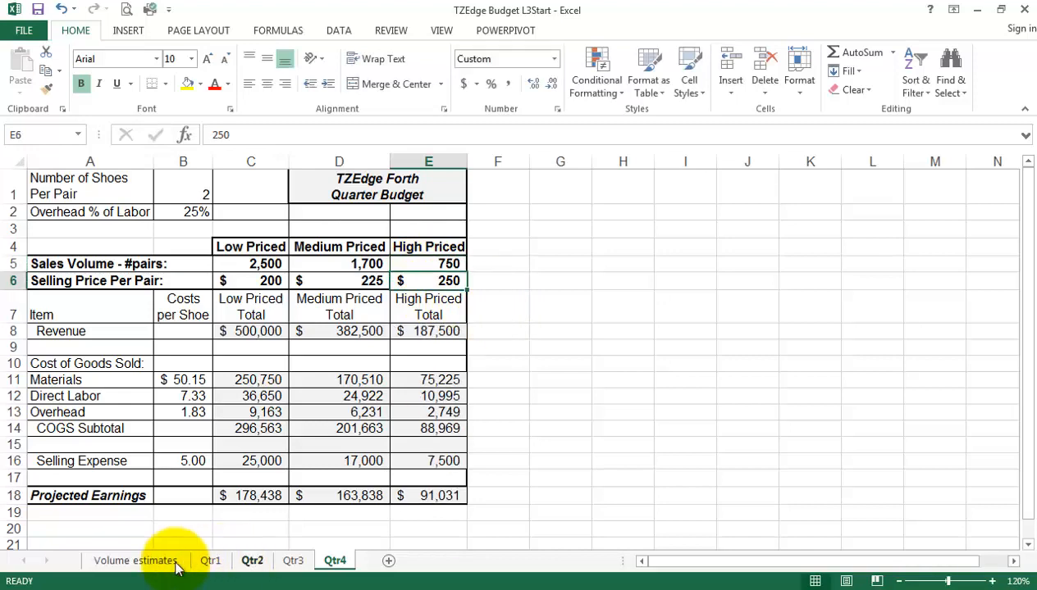
- Check the Q4 figures on Volume estimates and correct Qtr4's Medium Priced sales volume in D5 to 1600
click(136, 561)
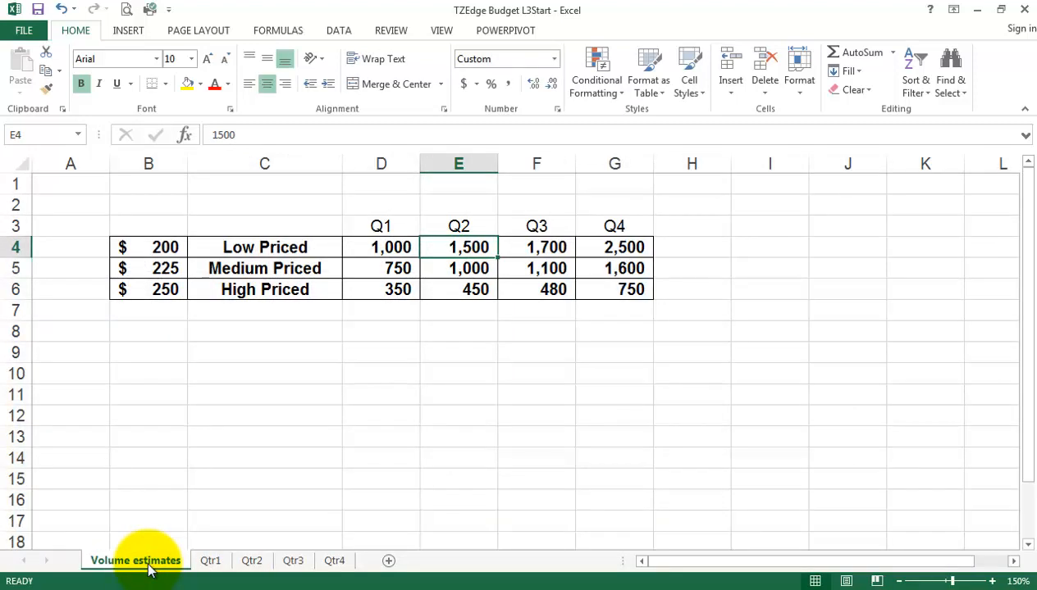
click(332, 563)
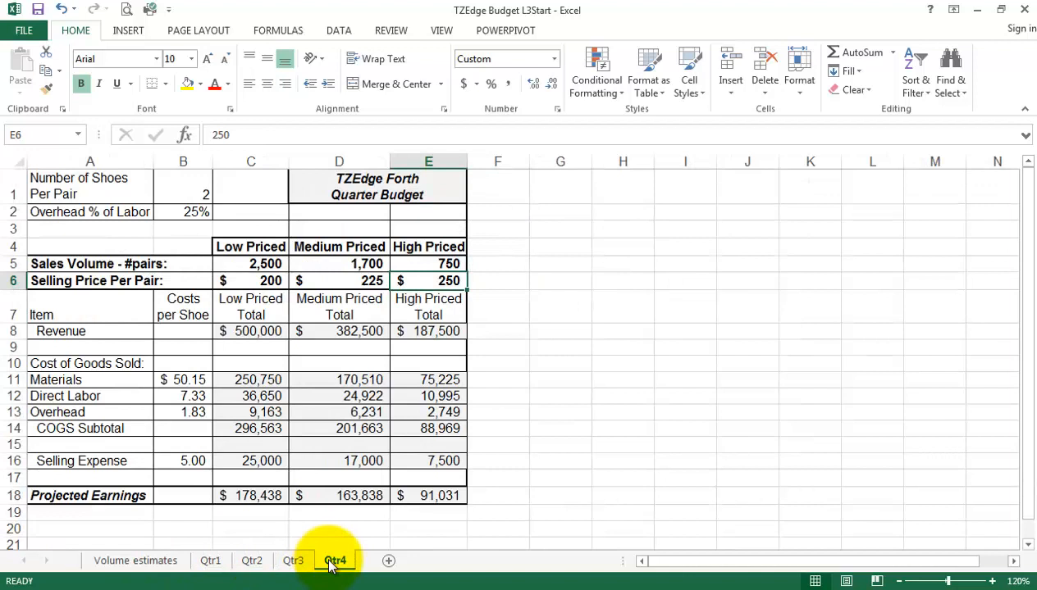
click(345, 265)
text(1,6)
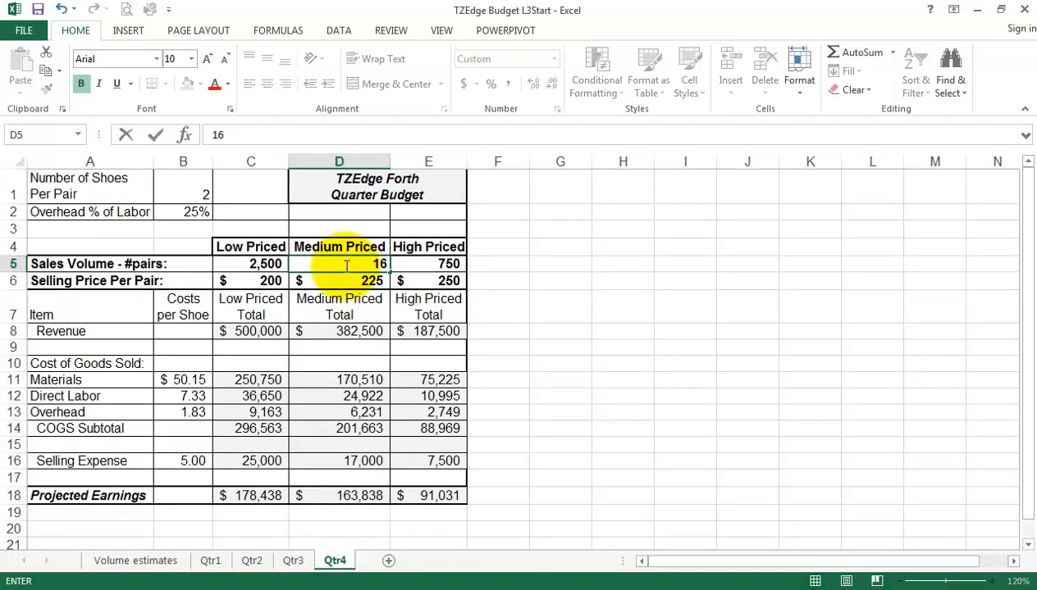
text(00)
key(Return)
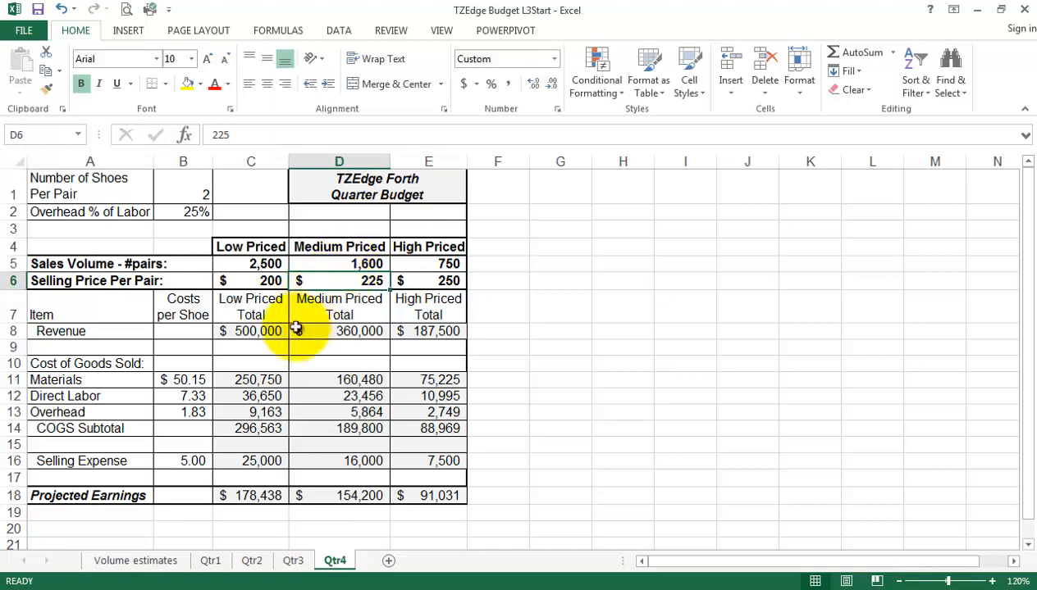
- Compare Qtr4's sales volumes with the Q4 estimates and review the sheet's title and the projected earnings formula in C18
click(168, 561)
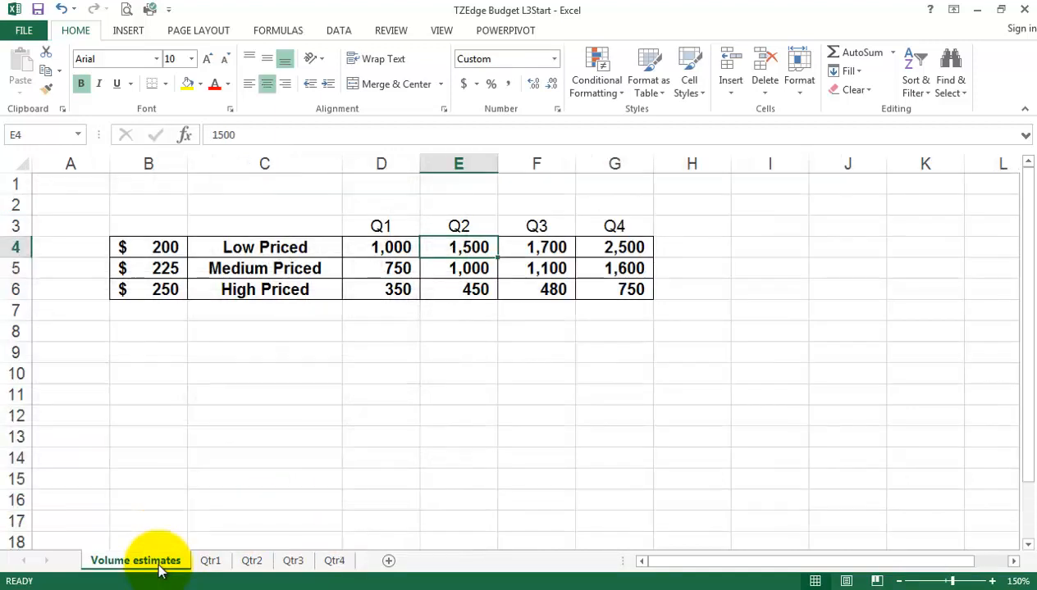
click(335, 560)
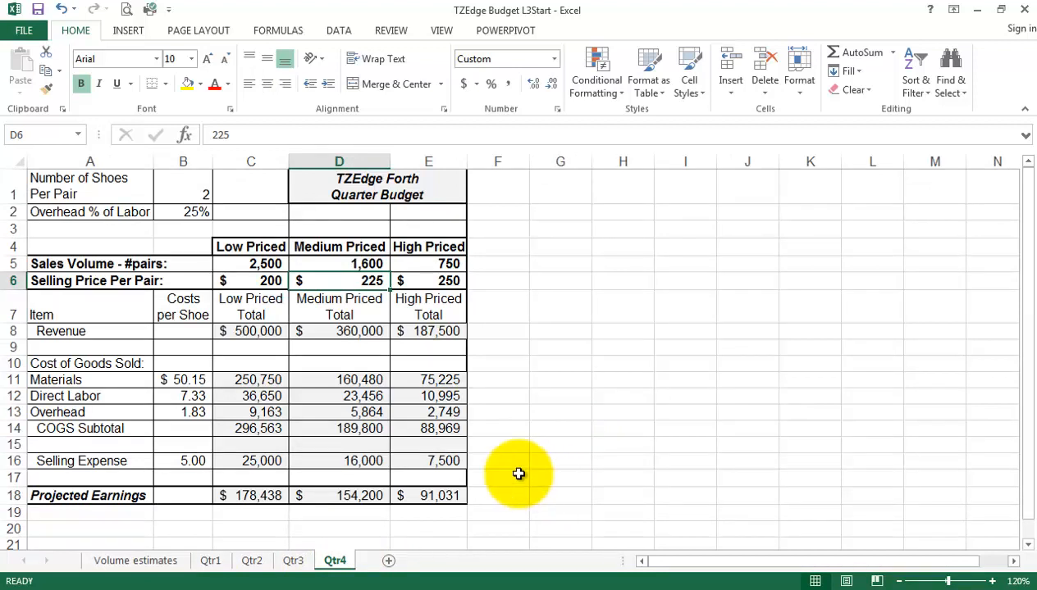
click(392, 181)
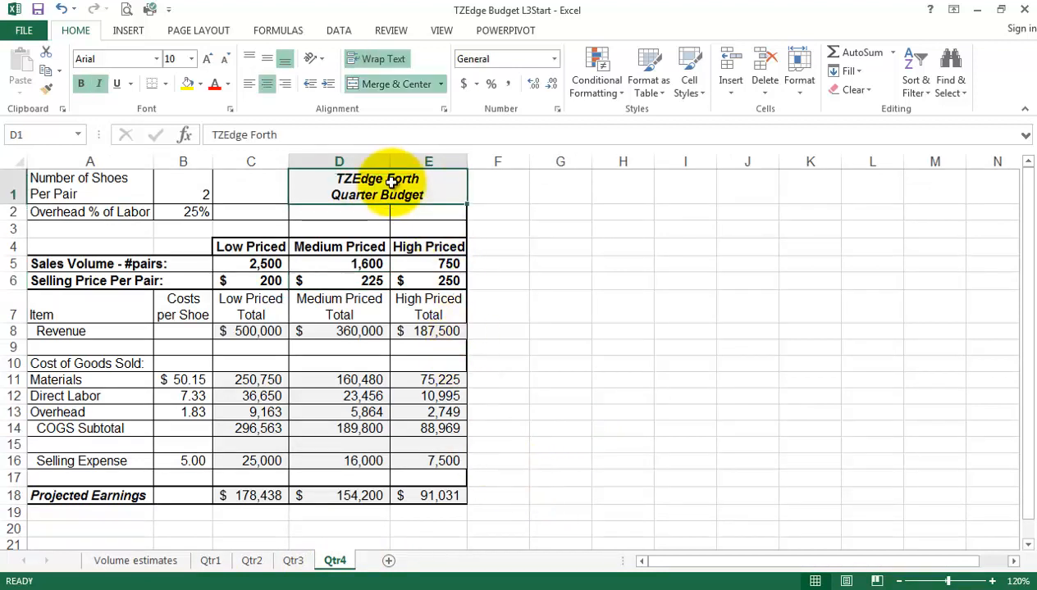
click(255, 494)
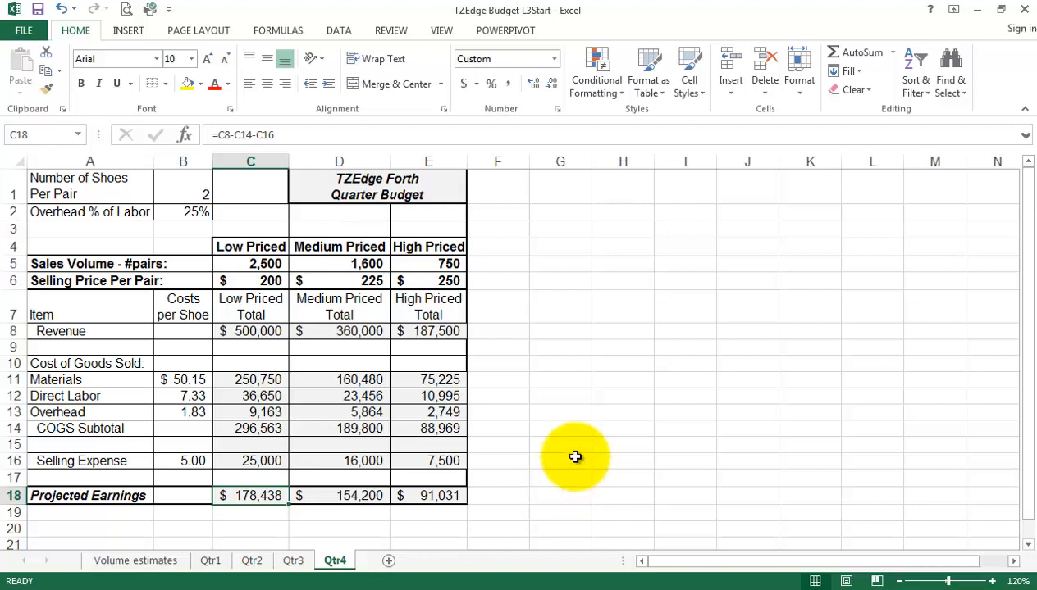
- Create a copy of the Qtr4 sheet at the end of the workbook
right_click(334, 563)
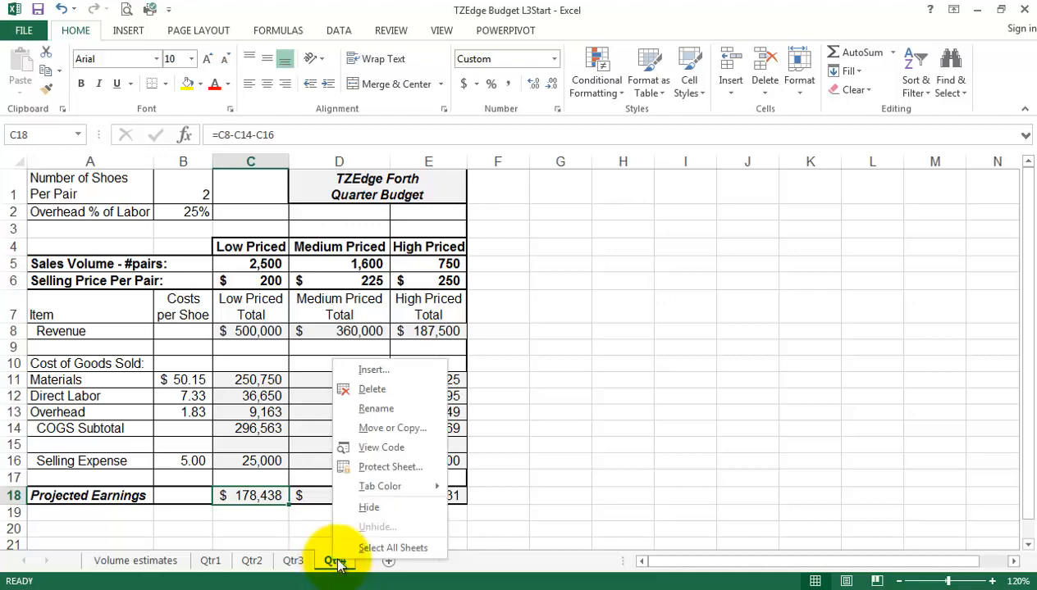
click(388, 426)
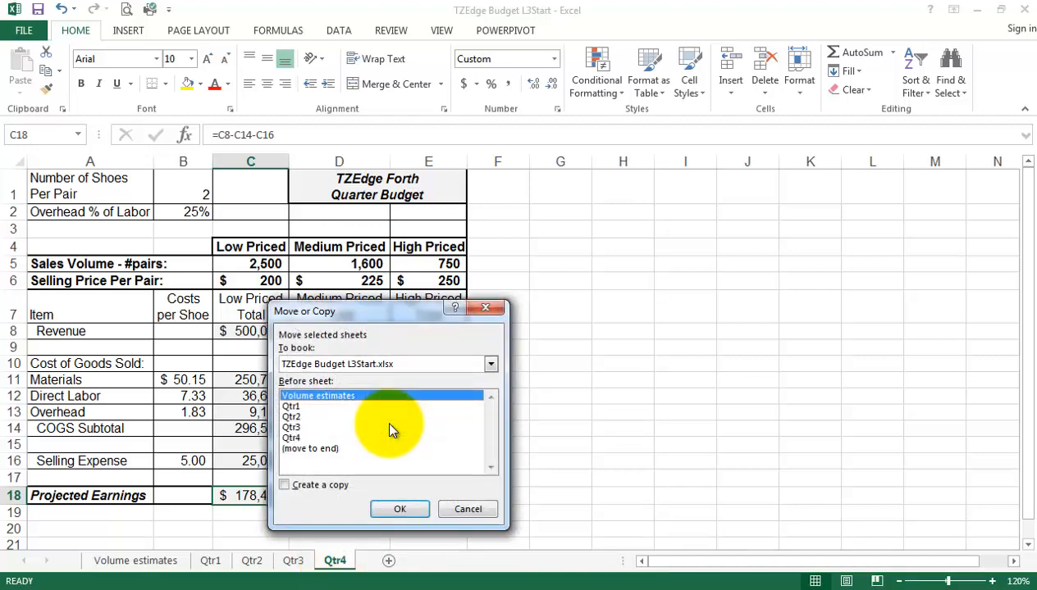
click(284, 485)
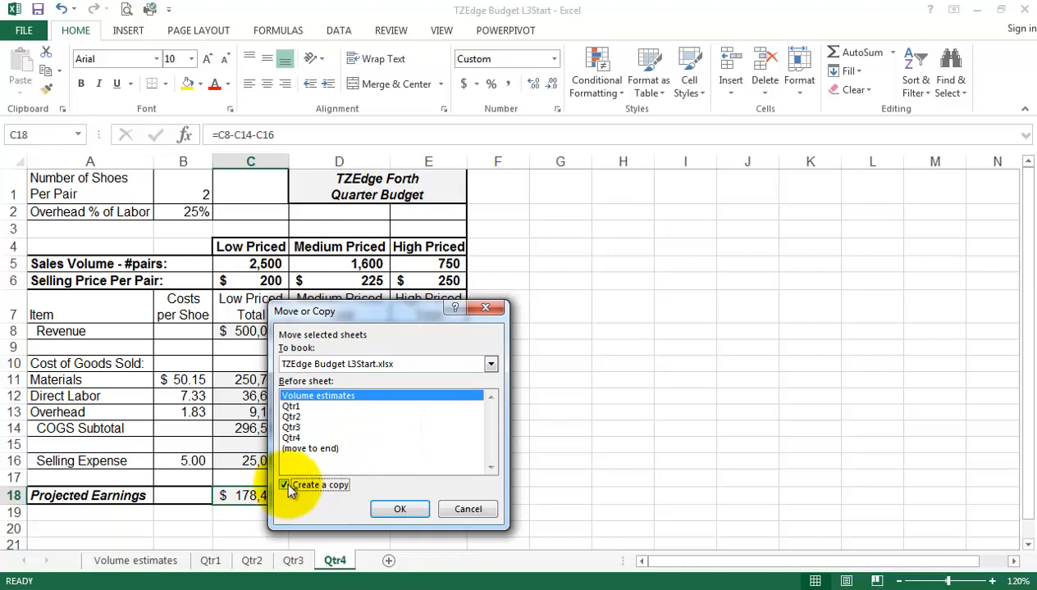
click(308, 449)
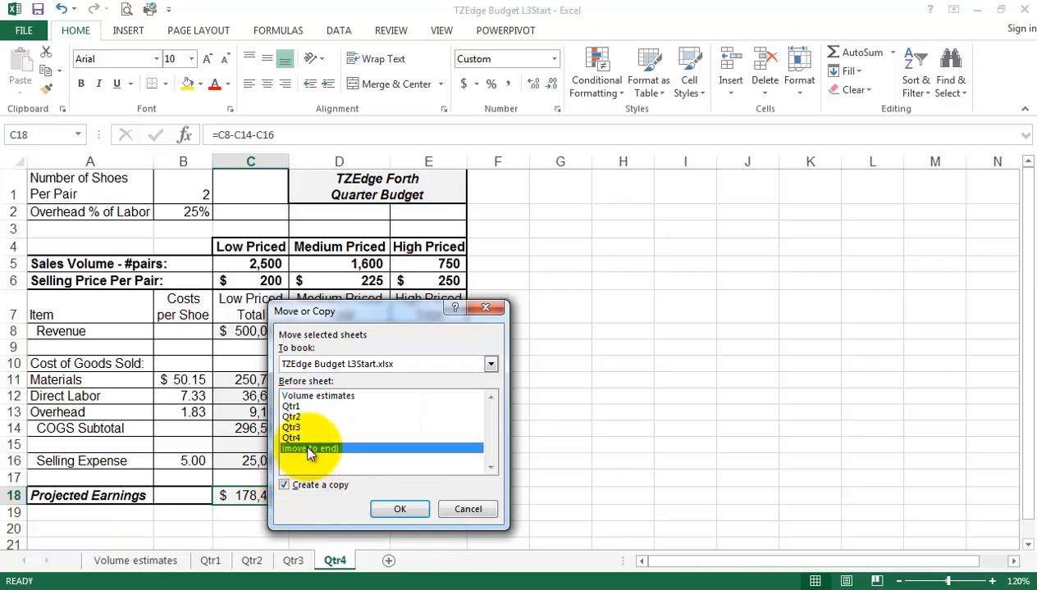
click(400, 508)
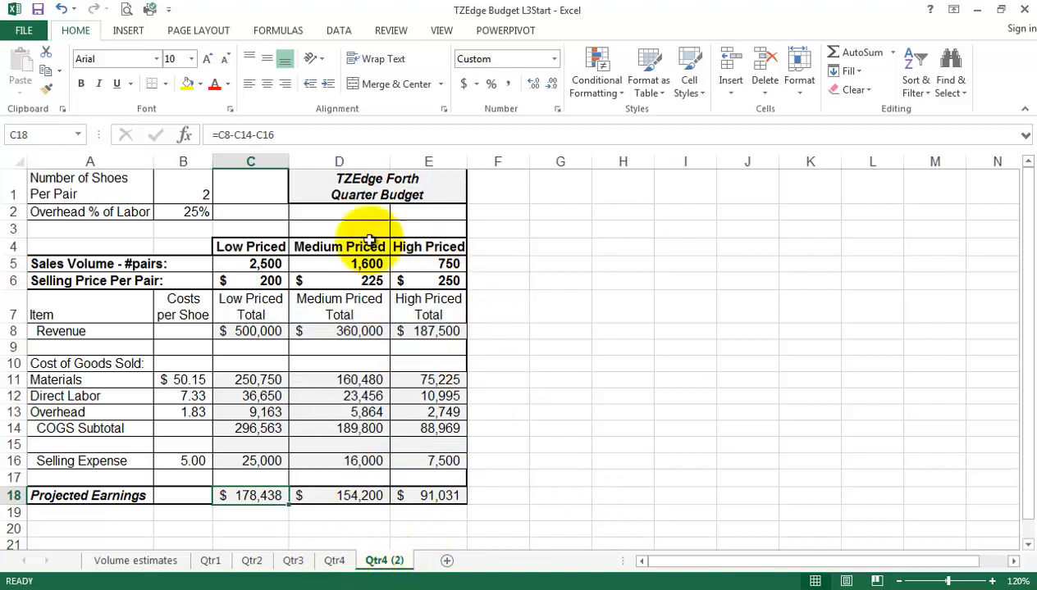
- Change the title in D1 of the copied Qtr4 sheet to "TZEdge SUMMARY"
click(377, 186)
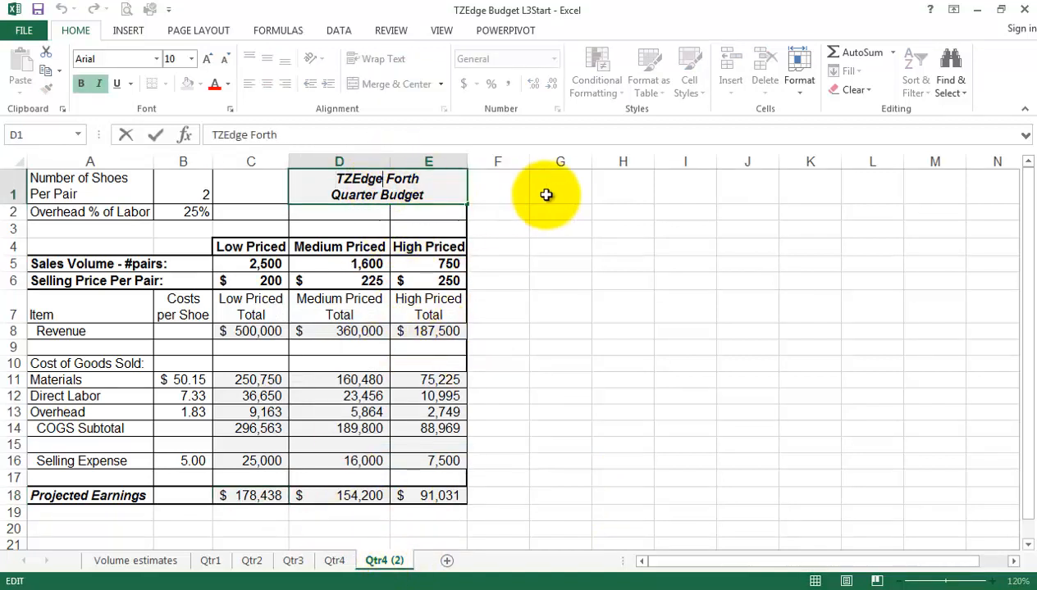
double_click(409, 194)
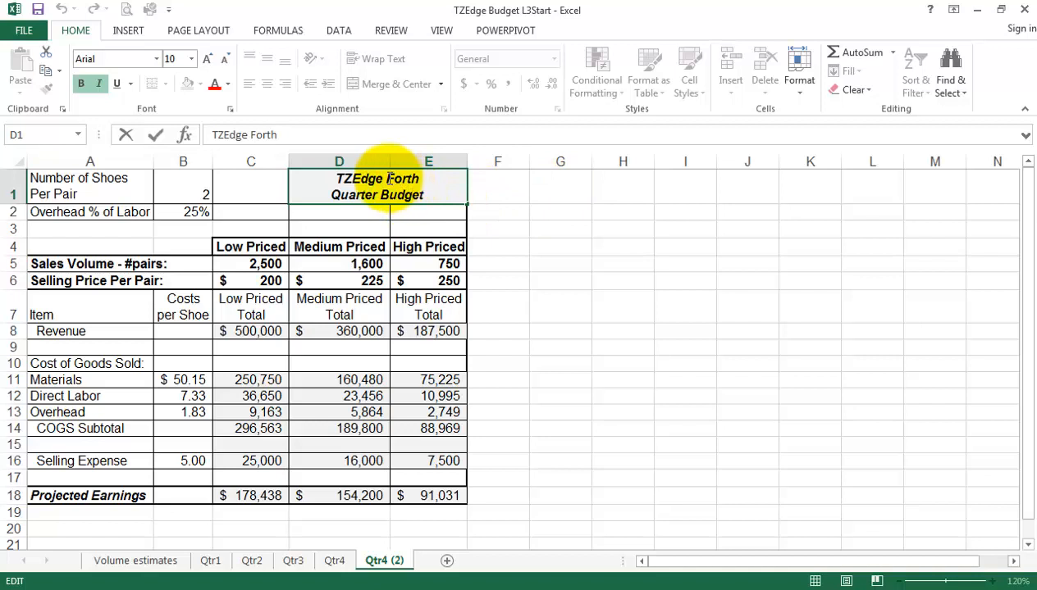
mouse_move(423, 185)
mouse_down()
mouse_move(437, 184)
mouse_move(427, 191)
mouse_move(436, 197)
mouse_up()
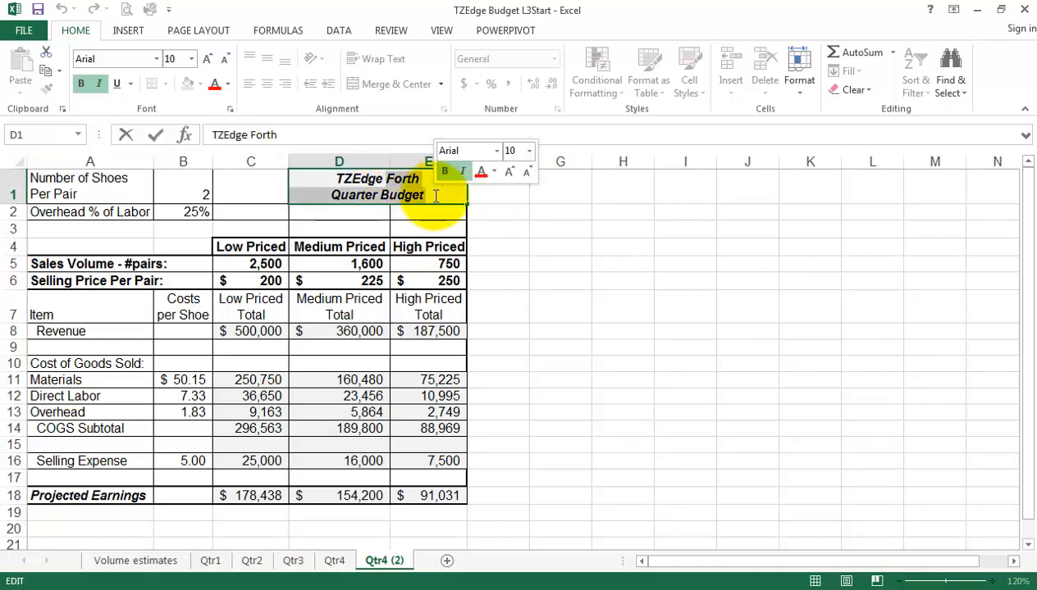
text(SUMMA)
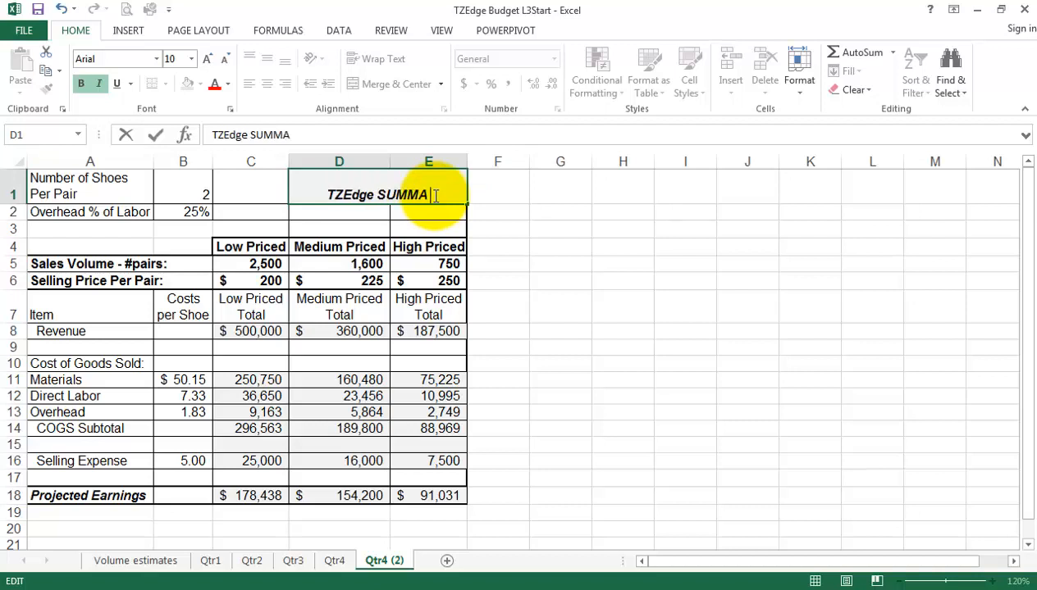
text(RY)
key(Return)
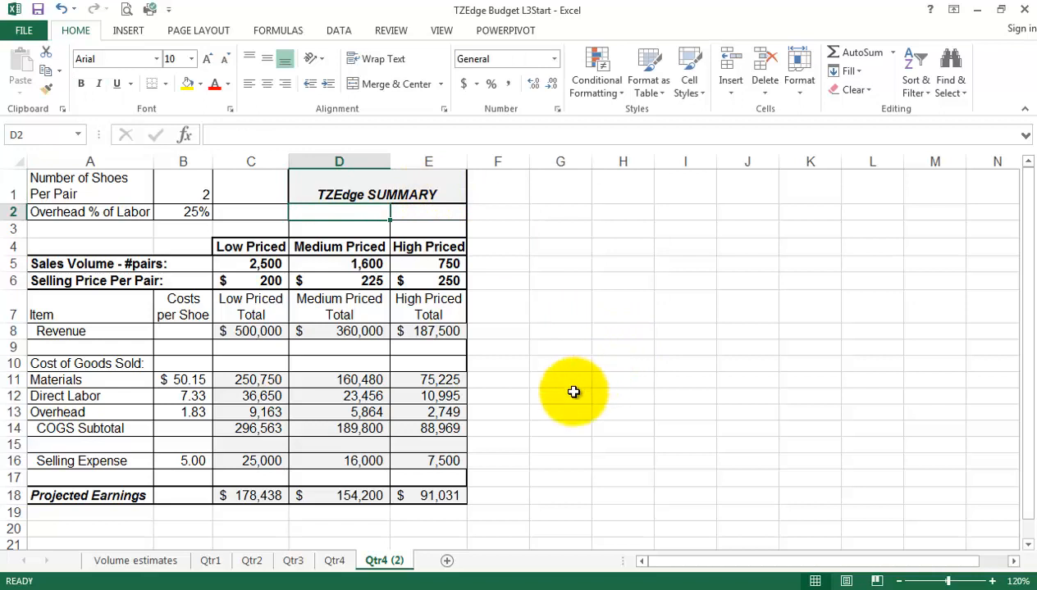
- Examine the sales volume entries in C5, D5 and E5 on the copied sheet
click(260, 262)
click(431, 264)
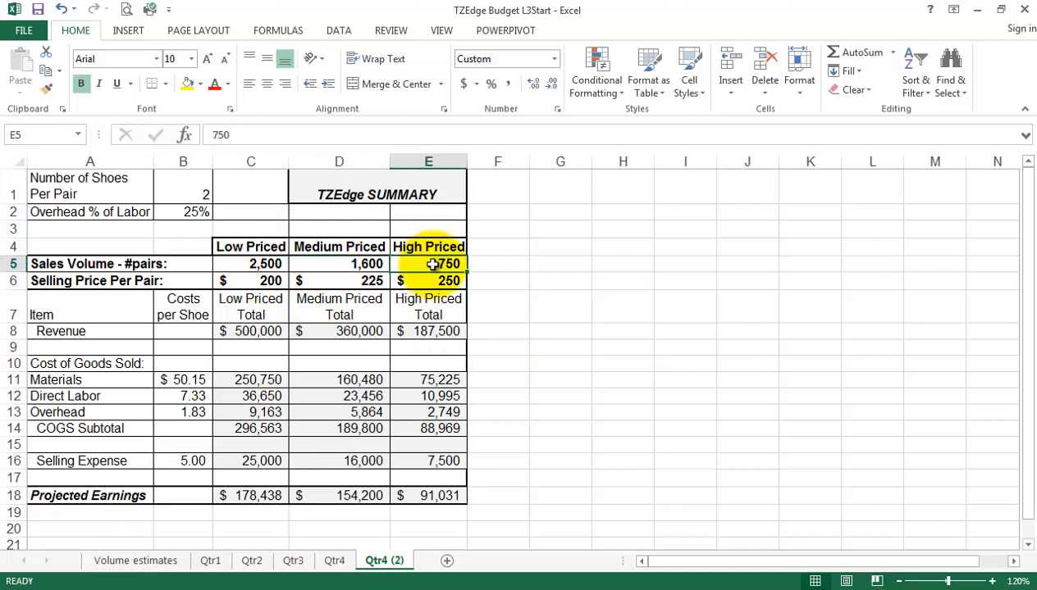
click(264, 263)
click(351, 262)
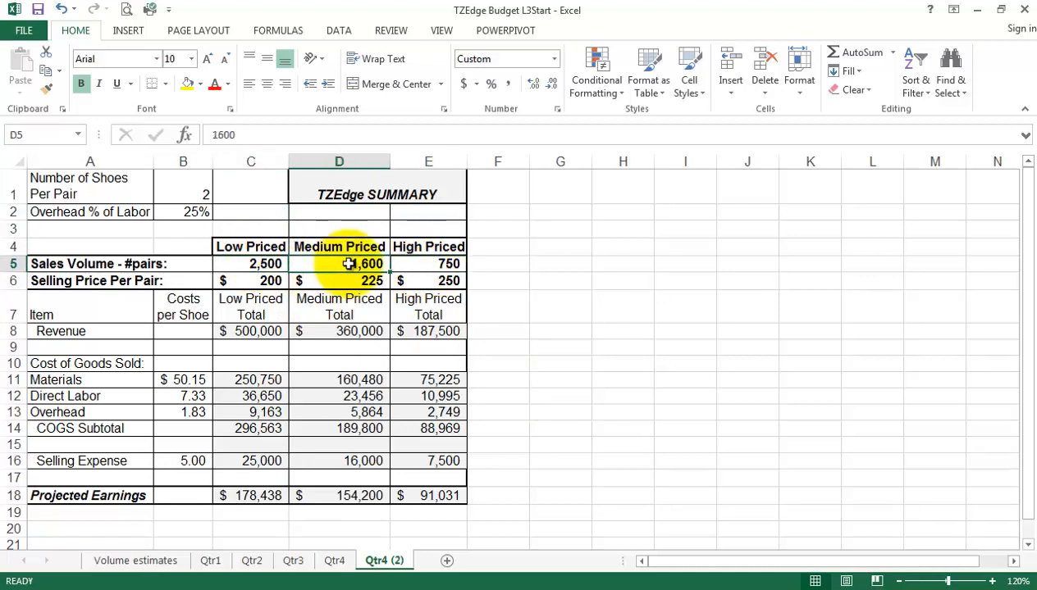
click(420, 264)
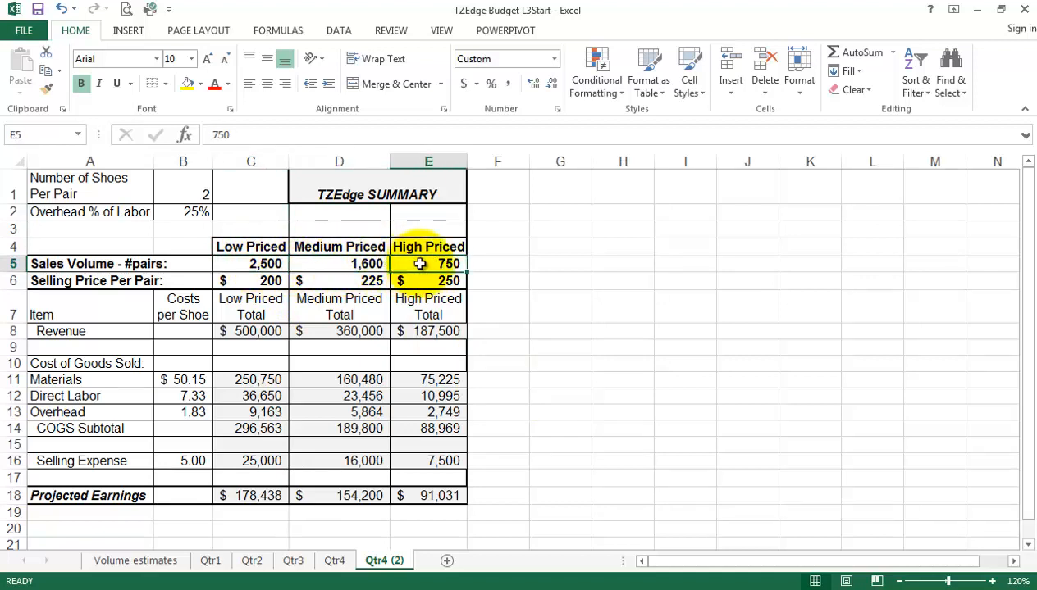
click(265, 265)
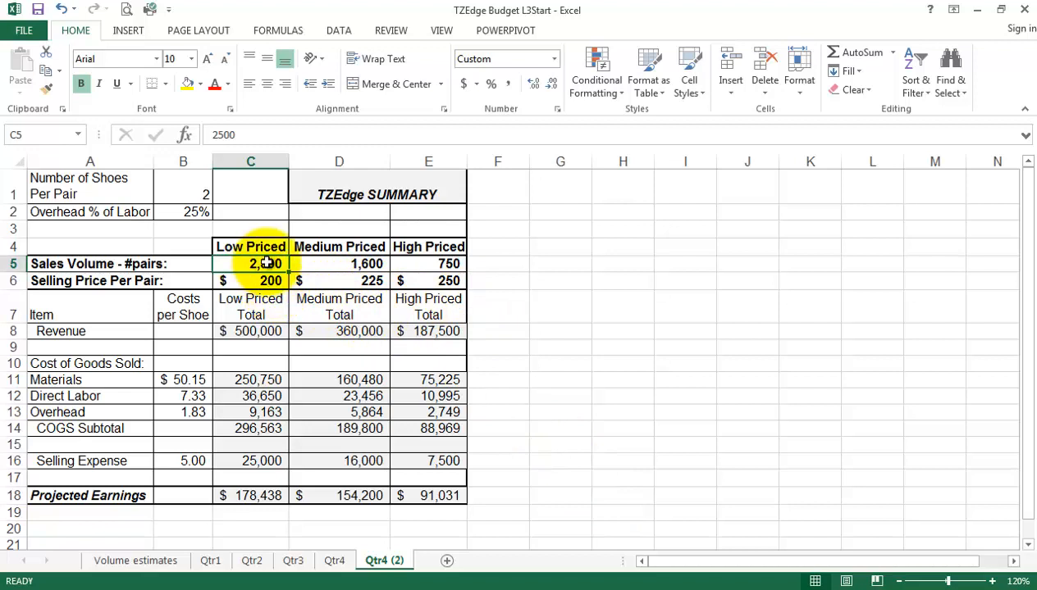
- Rename the copied Qtr4 sheet as Summary
double_click(383, 561)
text(S)
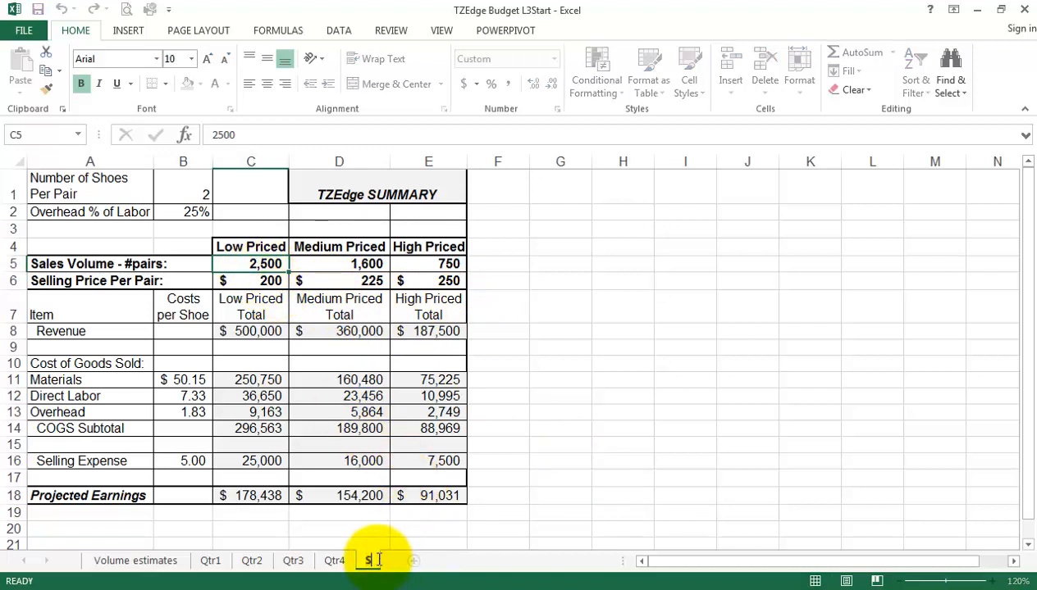
text(ummary)
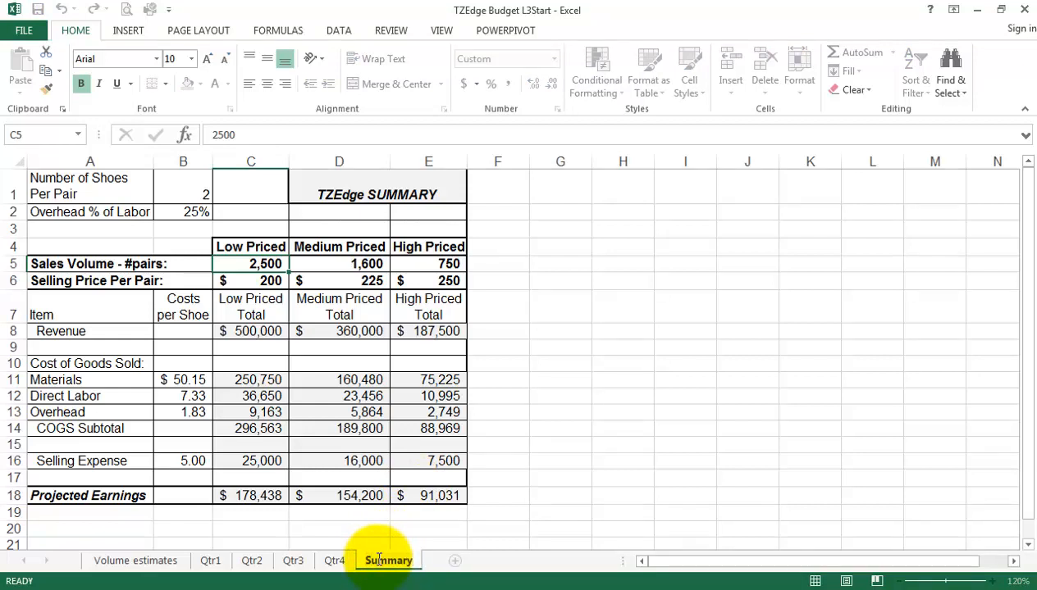
- Enter ='Qtr1'!C5+'Qtr2'!C5+'Qtr3'!C5+'Qtr4'!C5 in C5 of the Summary sheet and widen column C to fit the revenue figure
click(255, 263)
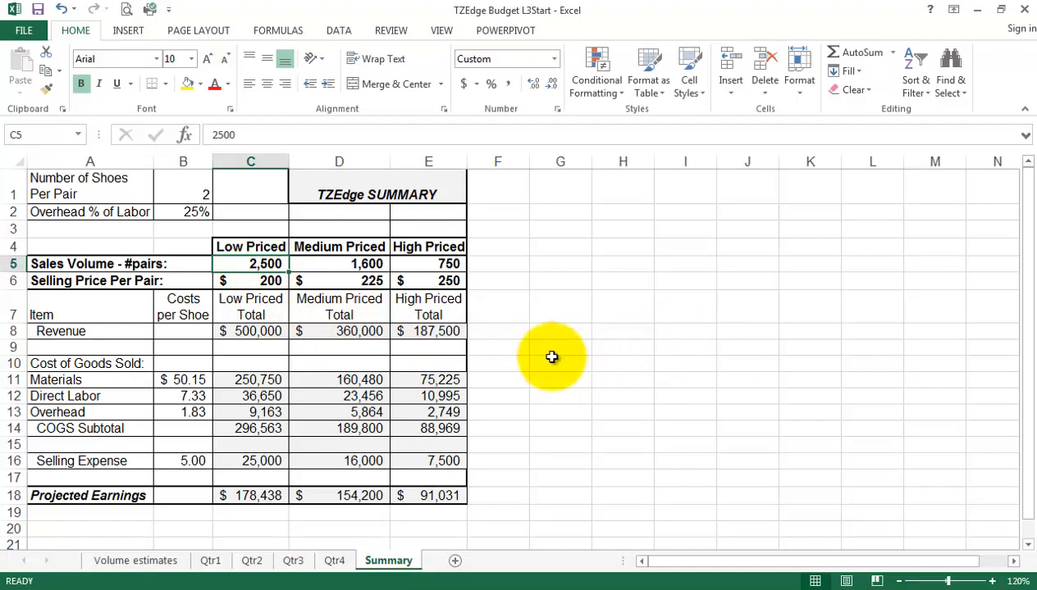
text(=)
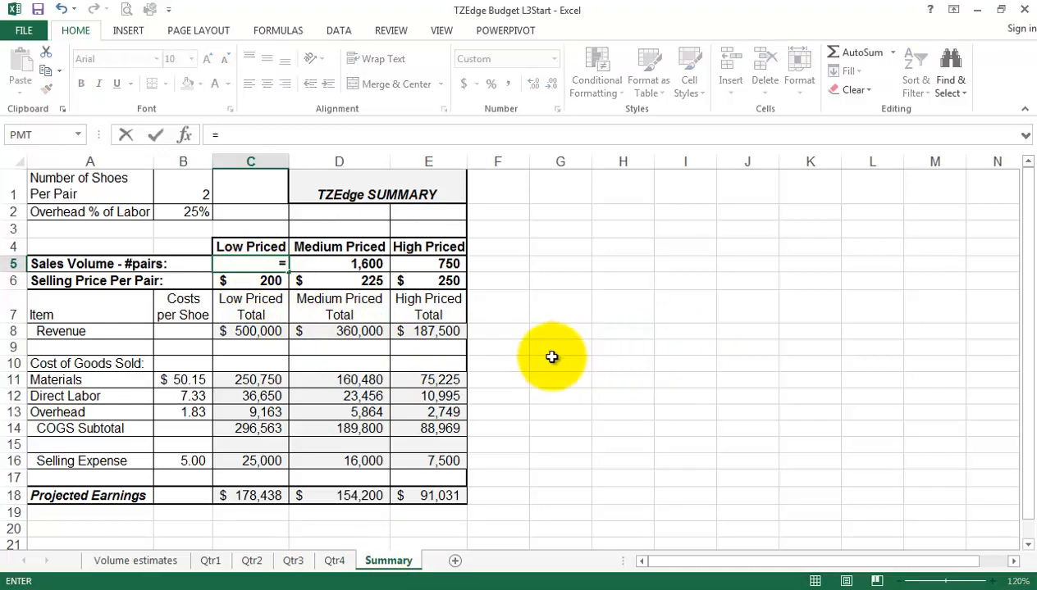
click(211, 562)
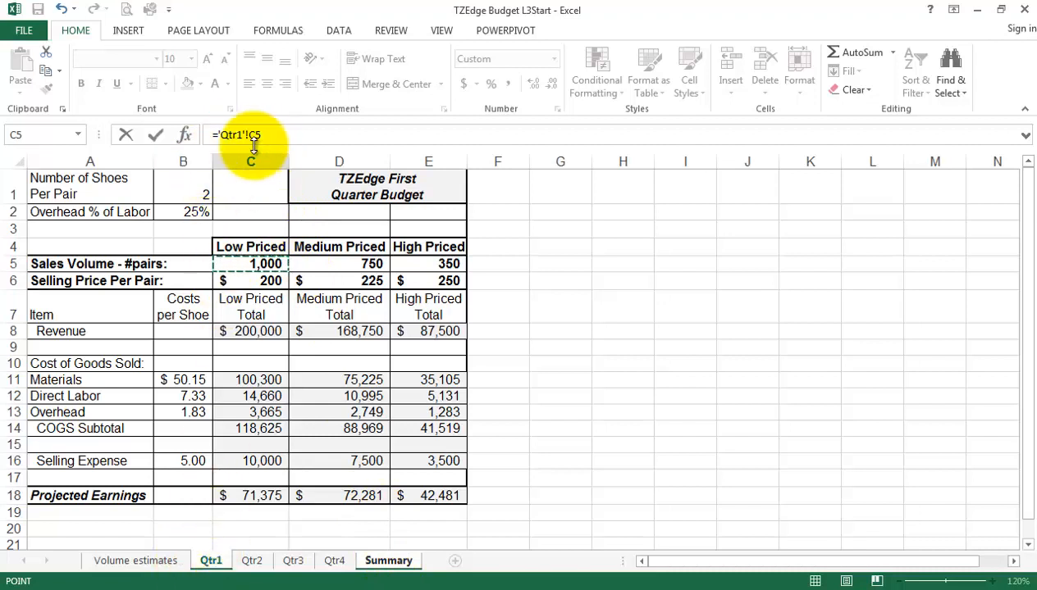
click(296, 133)
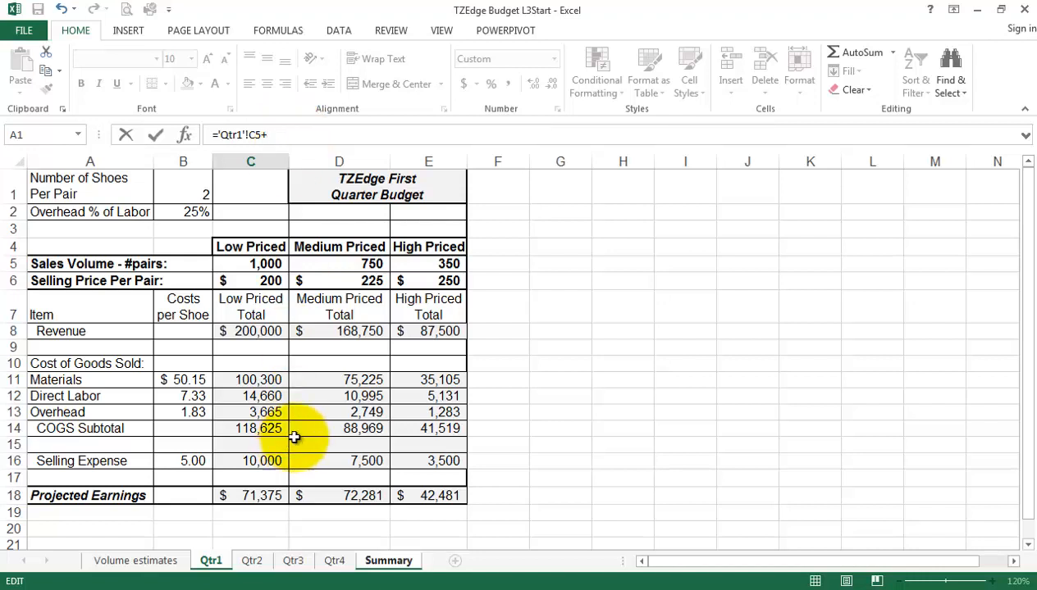
click(253, 563)
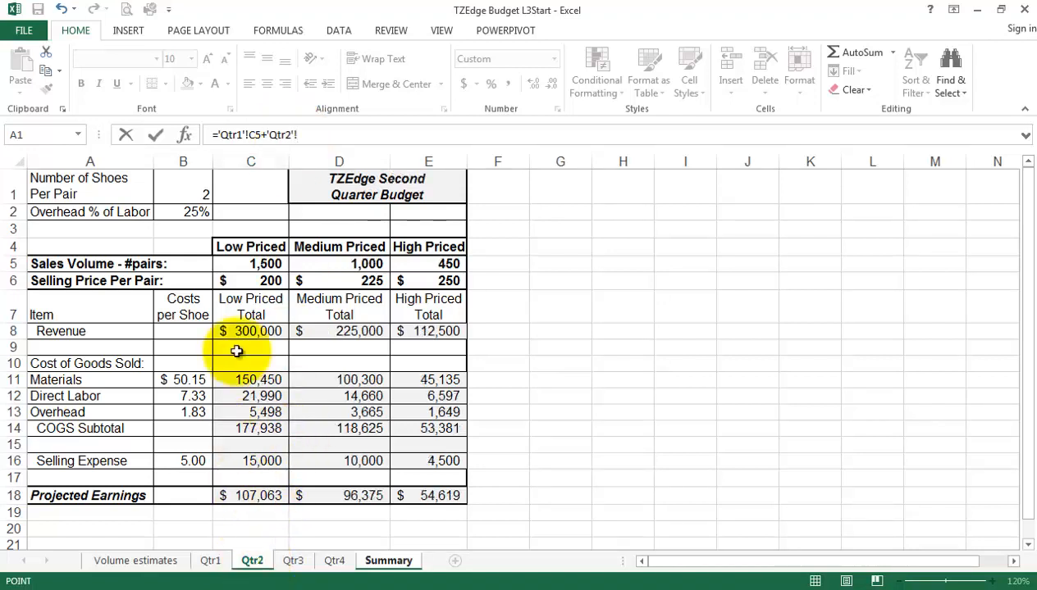
click(248, 264)
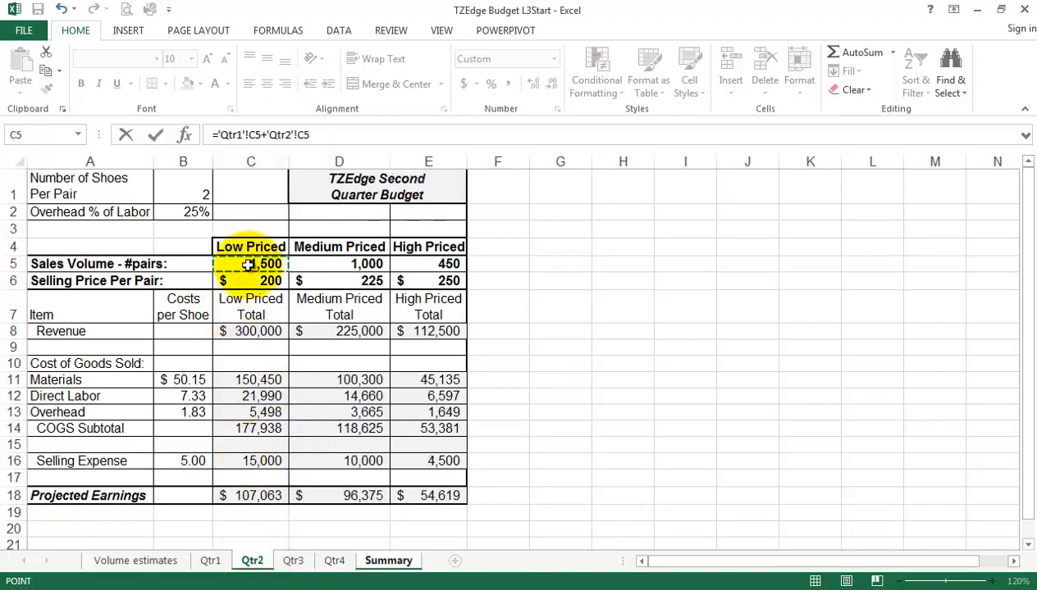
text(+)
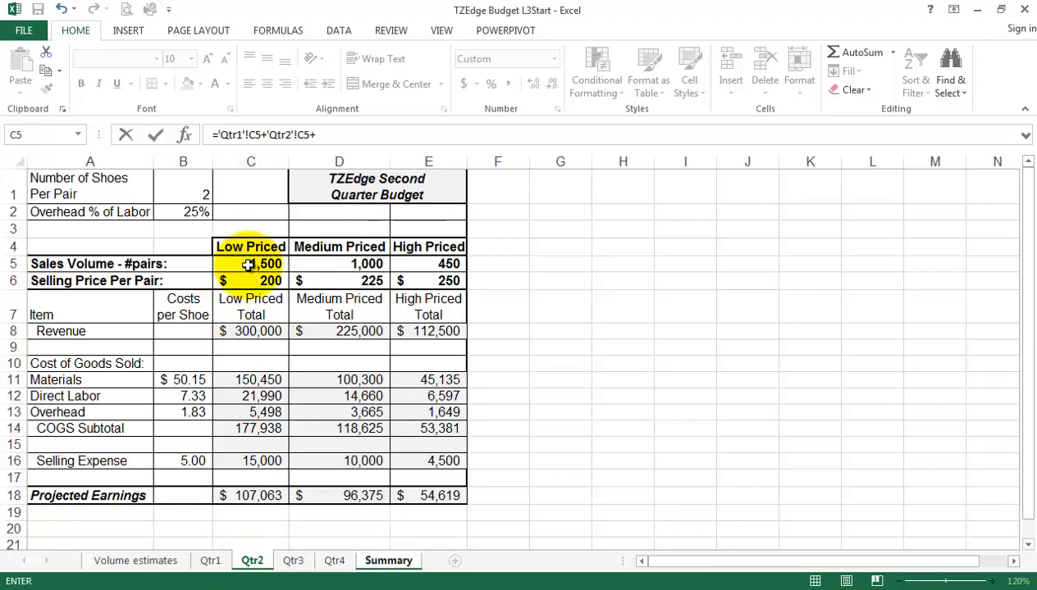
click(294, 563)
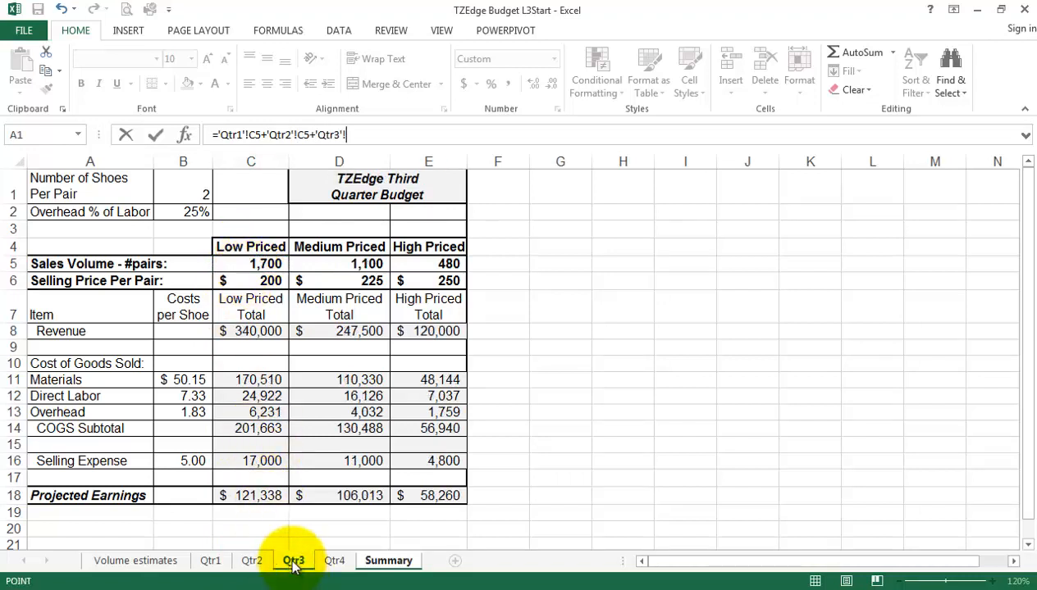
click(258, 264)
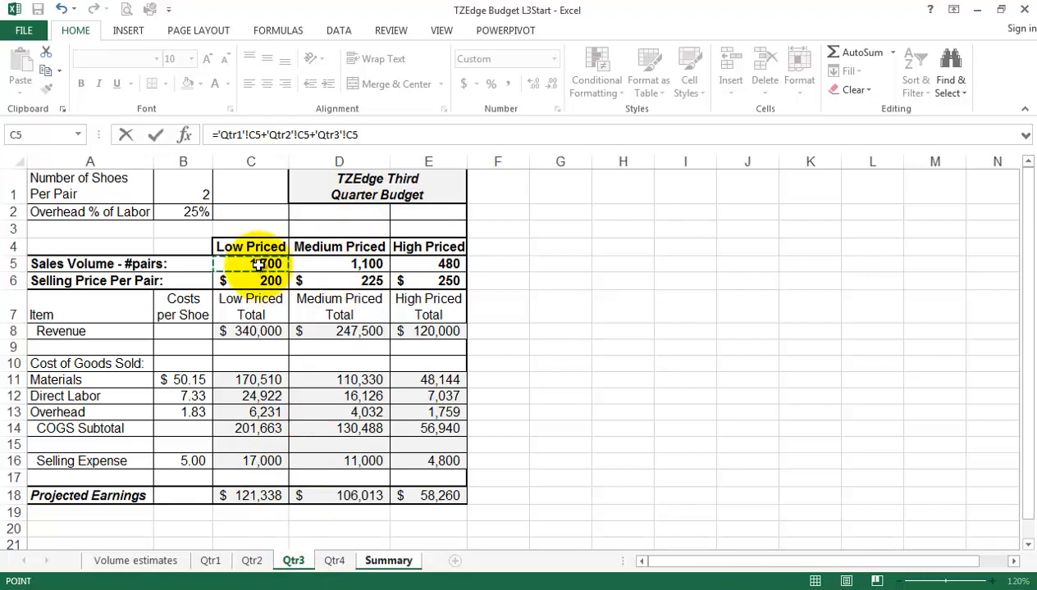
text(+)
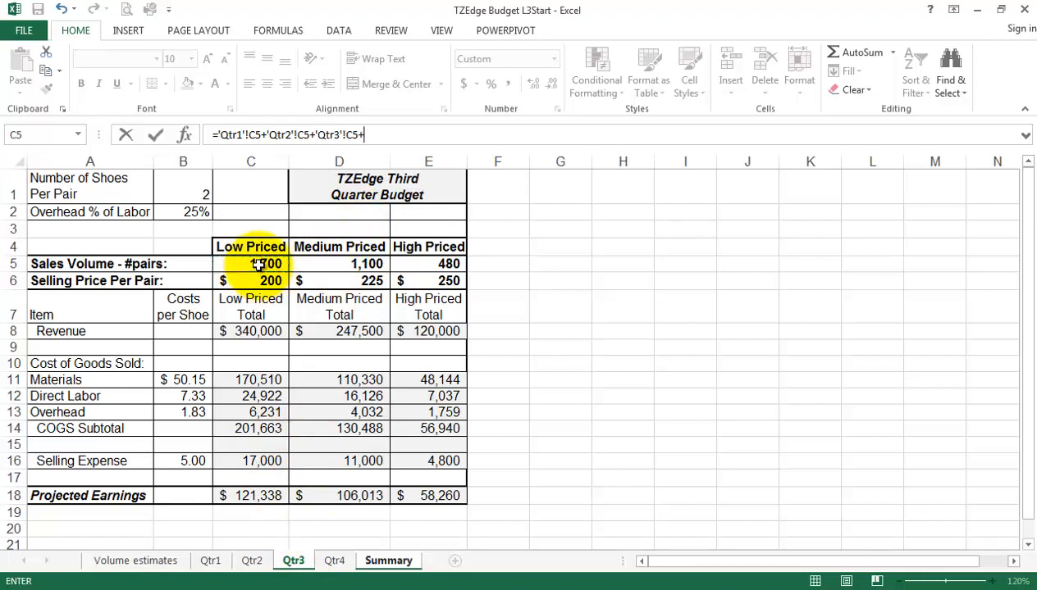
click(333, 561)
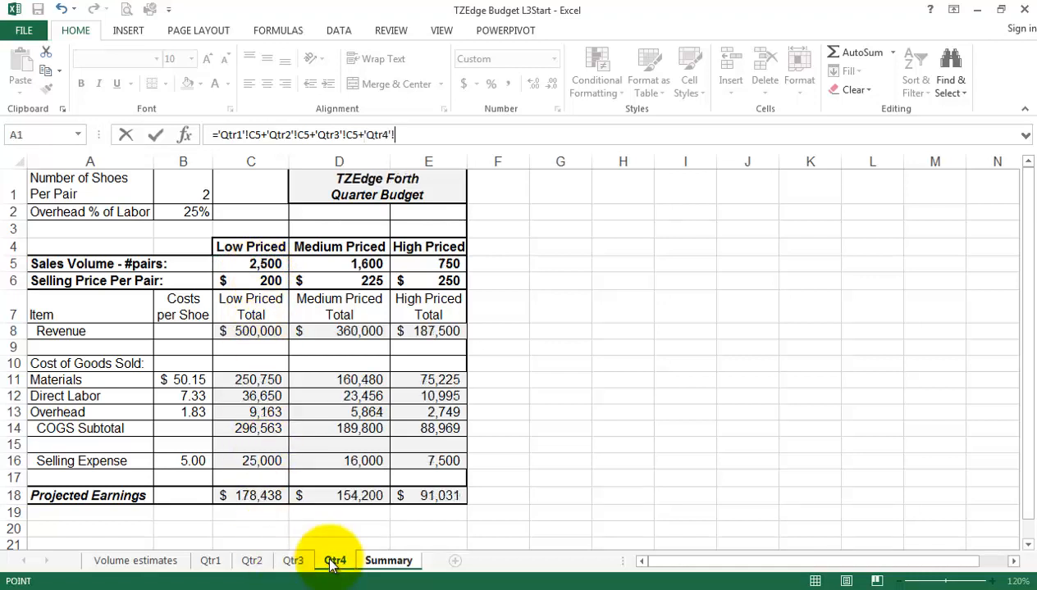
click(256, 265)
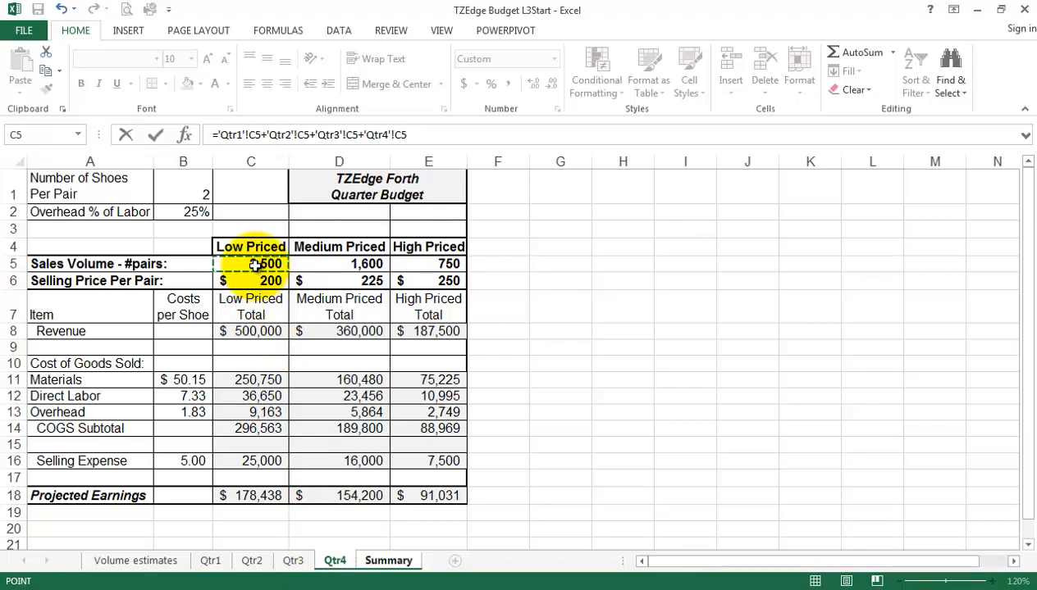
key(Return)
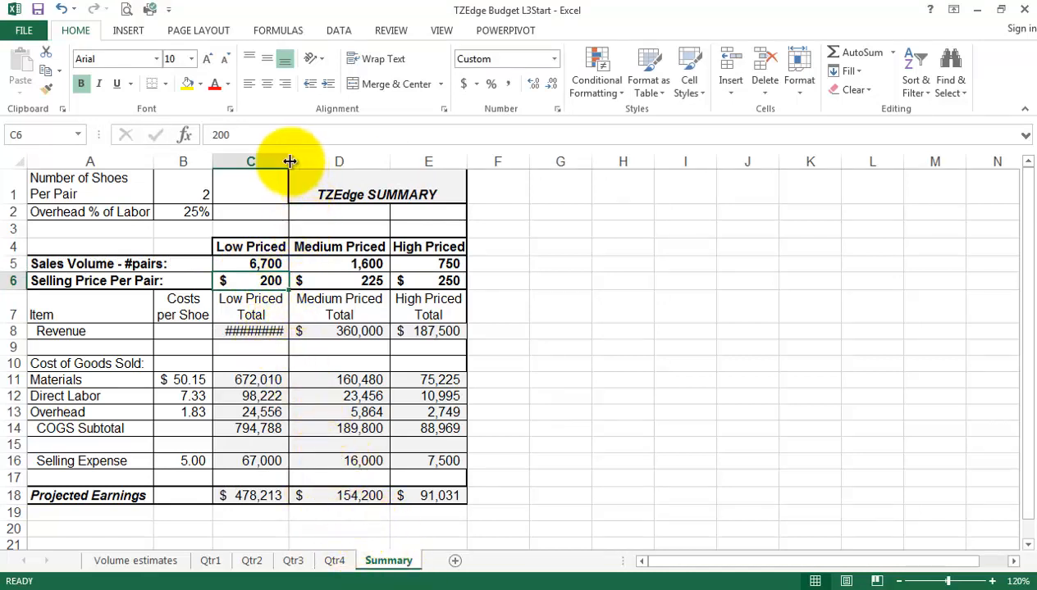
drag(288, 162, 297, 162)
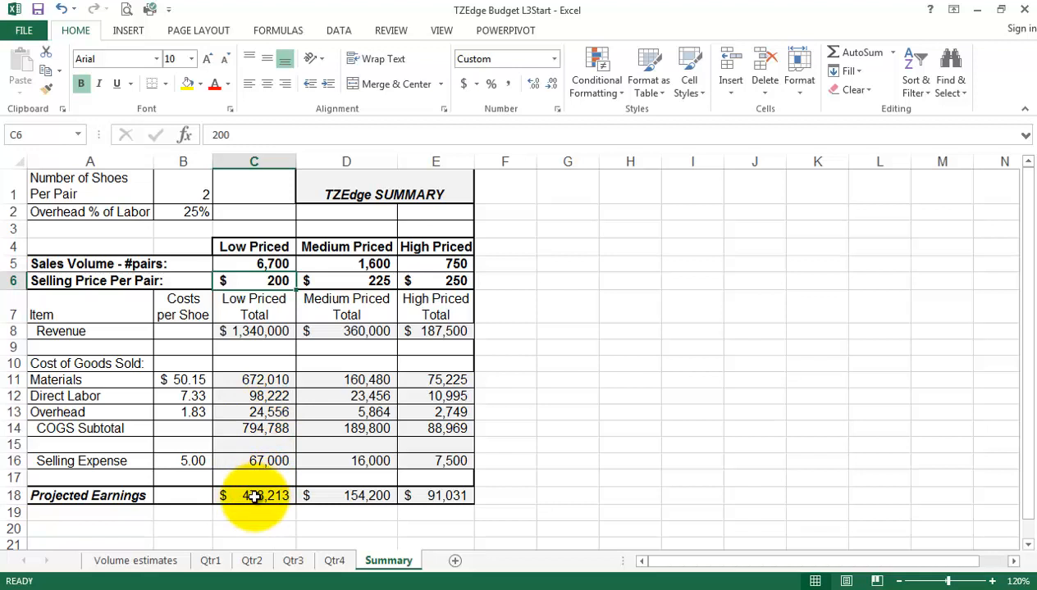
- Copy the sales volume formula from C5 across to D5 and E5, and check the Low Priced projected earnings formula in C18
click(266, 263)
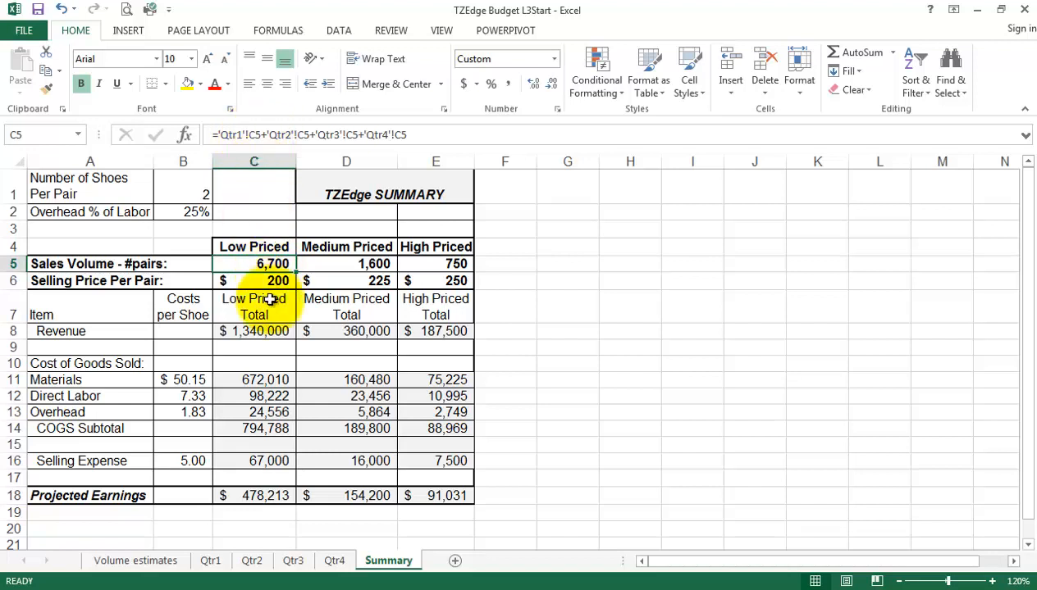
drag(296, 273, 388, 277)
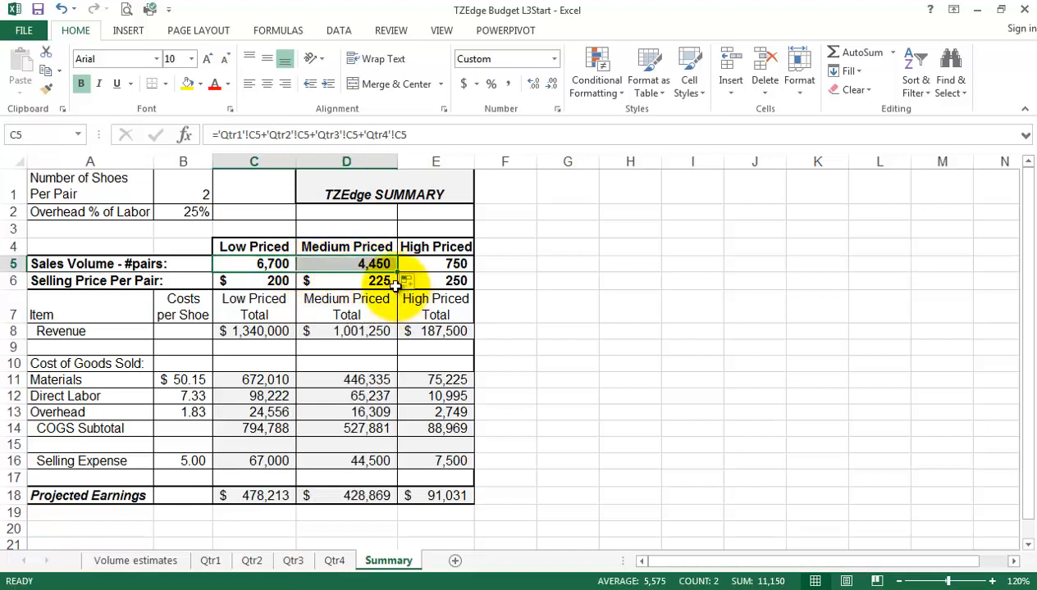
click(367, 263)
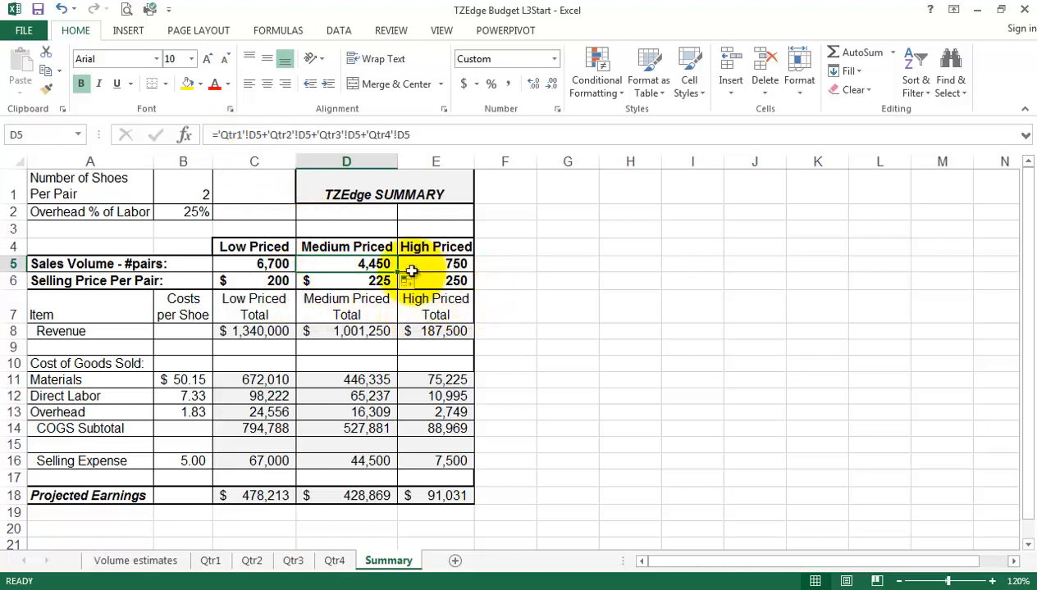
drag(397, 272, 459, 262)
click(444, 264)
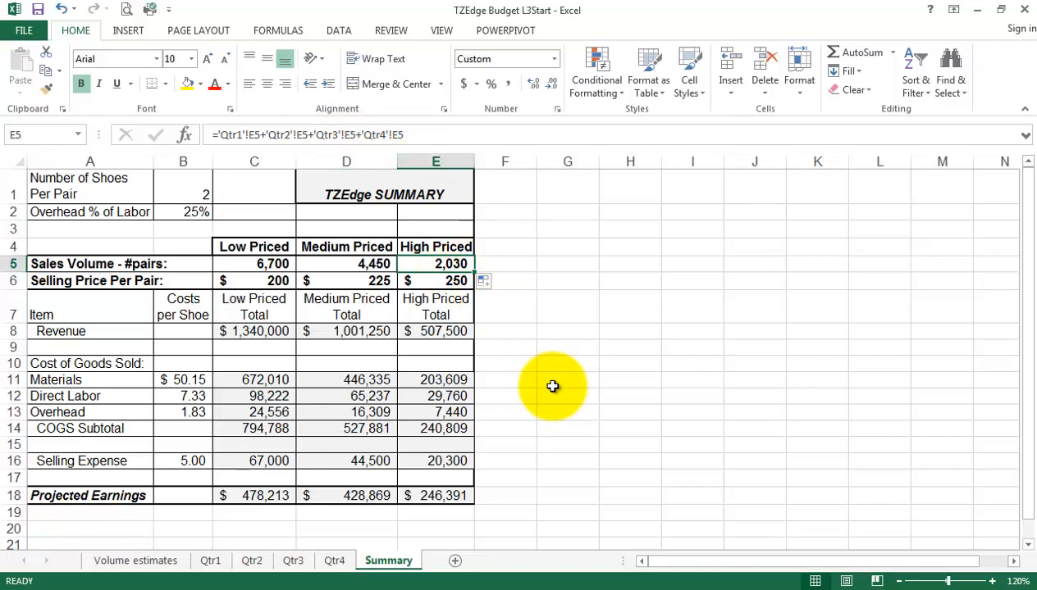
click(258, 495)
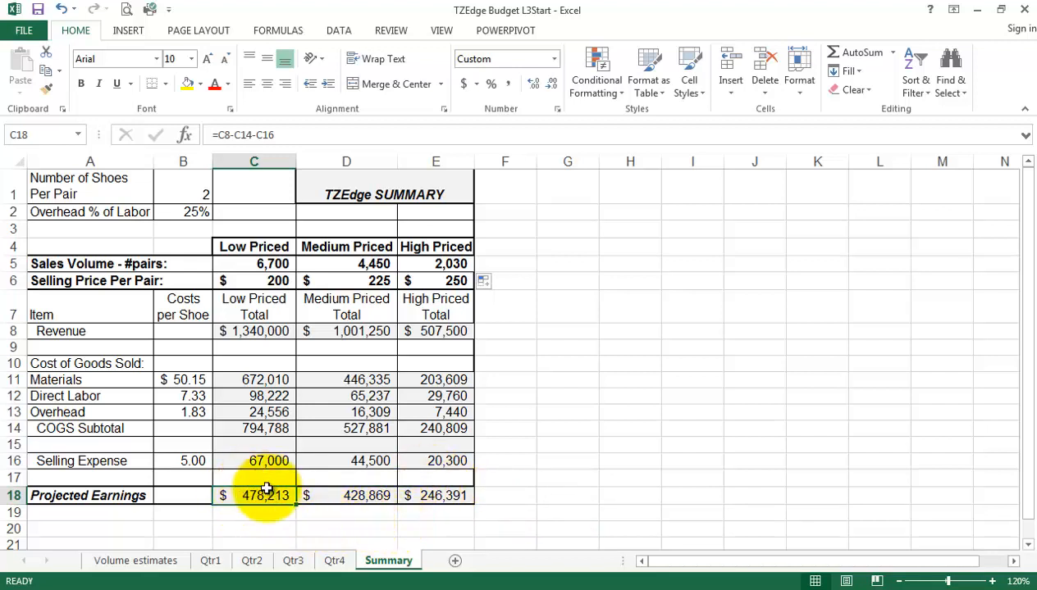
click(233, 282)
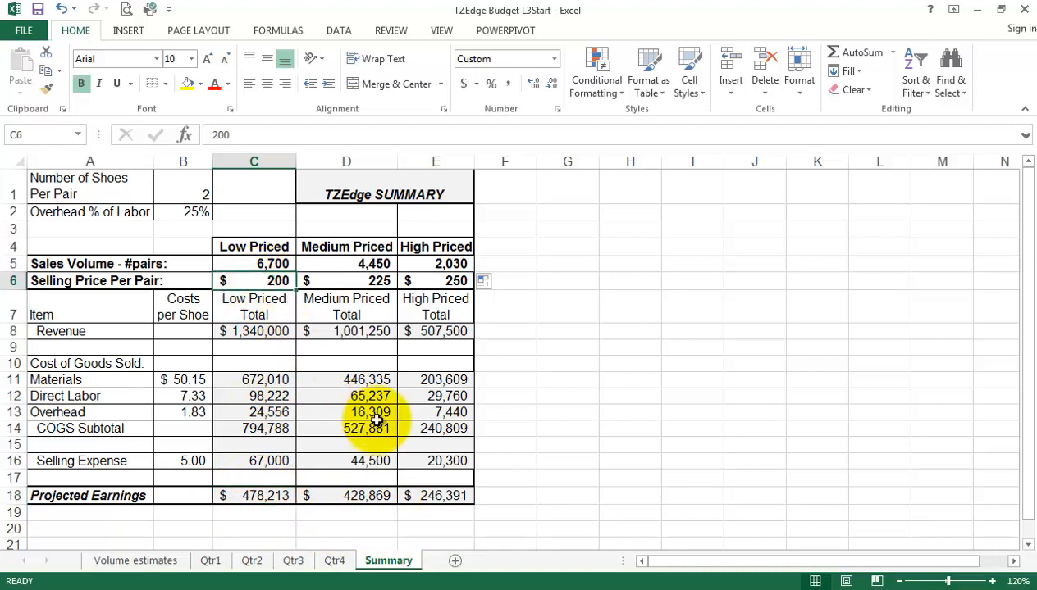